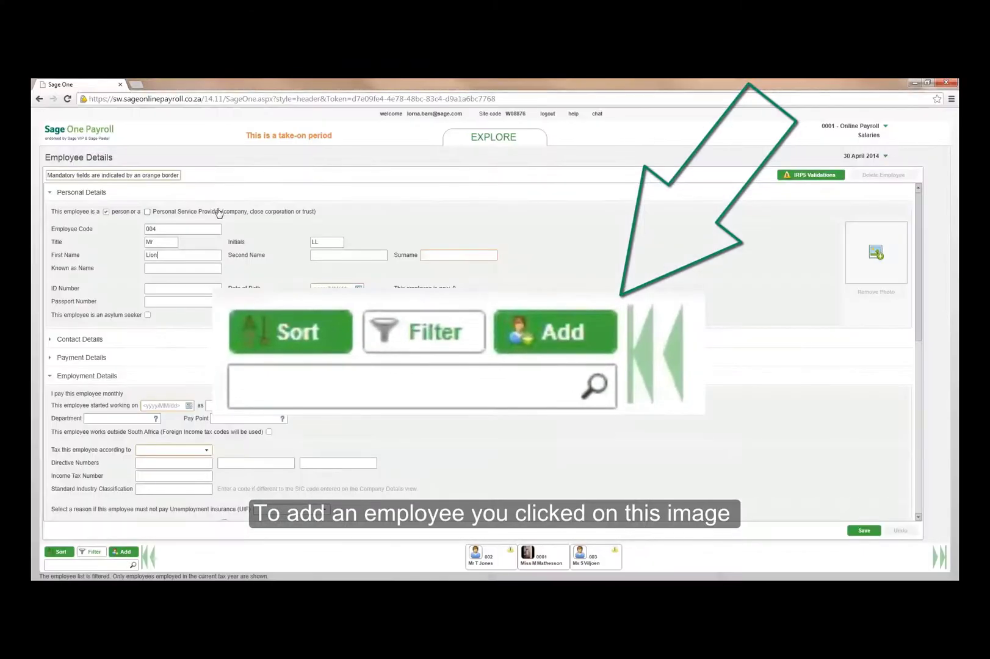
Step: Enter the employee's ID number, city and postal code, with postal and work addresses copying the residential one
{"action": "type", "text": "305195000001"}
{"action": "left_click", "coordinate": [57, 339]}
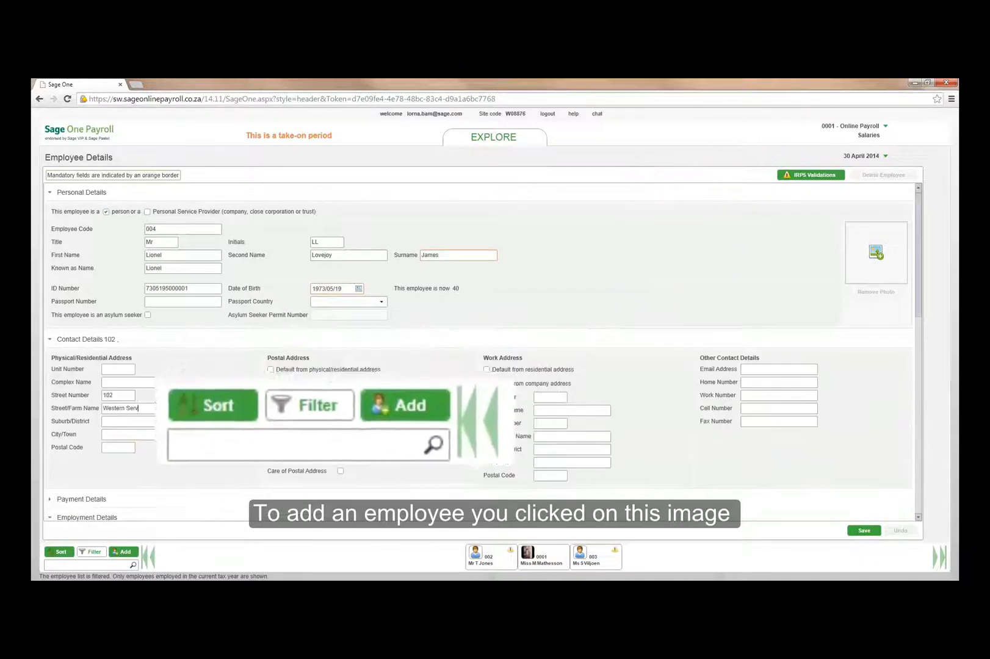
{"action": "key", "text": "Tab"}
{"action": "type", "text": "Johannesburg"}
{"action": "key", "text": "Tab"}
{"action": "type", "text": "2191"}
{"action": "left_click", "coordinate": [270, 369]}
{"action": "left_click", "coordinate": [487, 369]}
Step: Fill in the employee's e-mail address and work phone number
{"action": "left_click", "coordinate": [779, 369]}
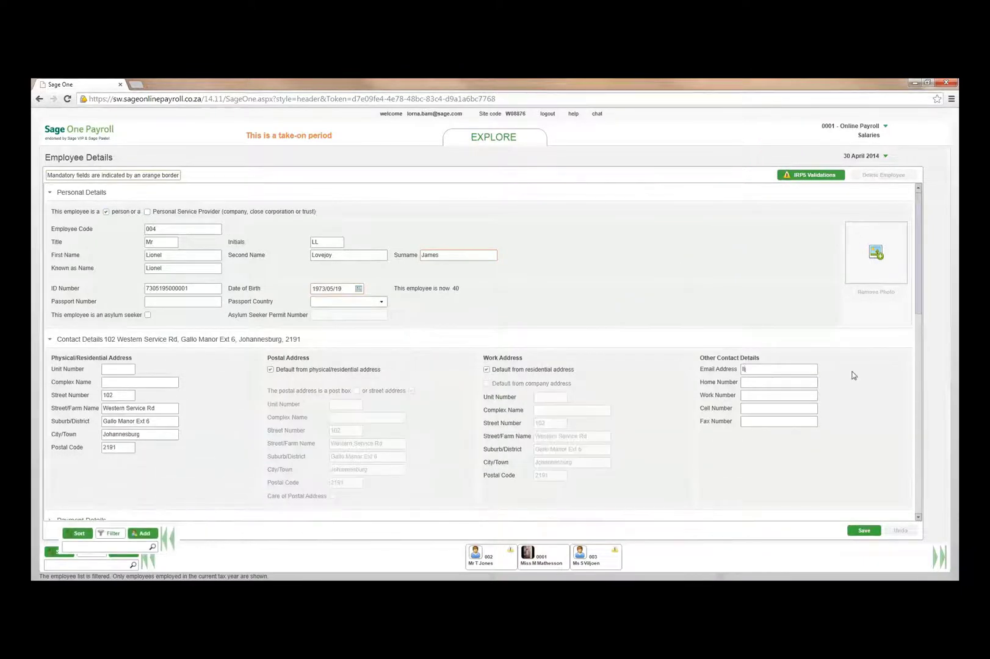
{"action": "key", "text": "Tab"}
{"action": "key", "text": "Tab"}
{"action": "type", "text": "0112345678"}
Step: Set the employment start date to February 2012 using the date picker
{"action": "left_click", "coordinate": [49, 339]}
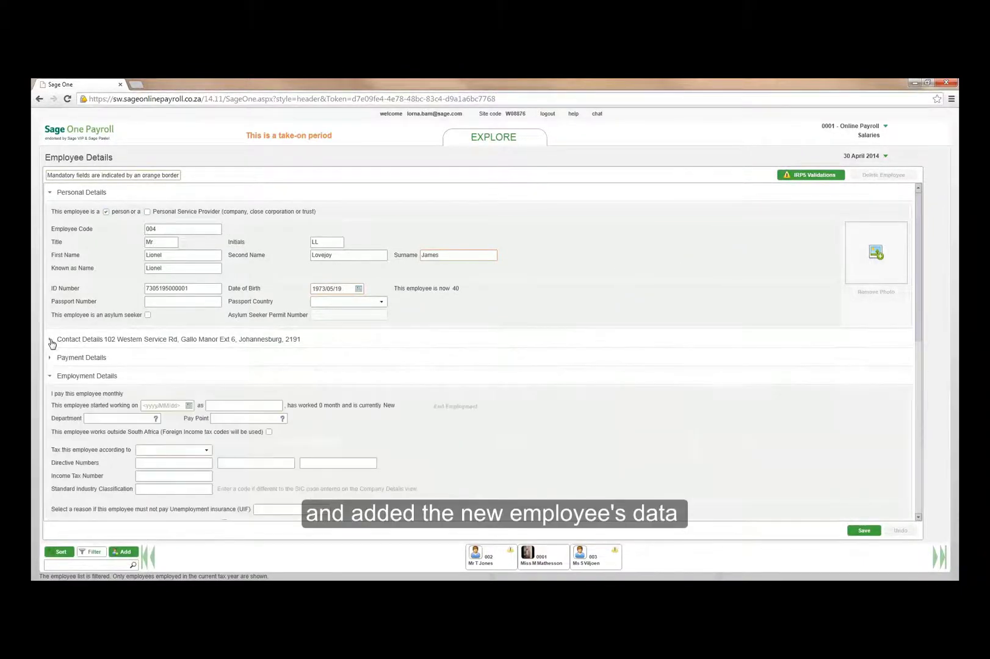
{"action": "scroll", "coordinate": [191, 316], "scroll_direction": "down", "scroll_amount": 3}
{"action": "left_click", "coordinate": [189, 312]}
{"action": "left_click", "coordinate": [180, 328]}
{"action": "left_click", "coordinate": [180, 329]}
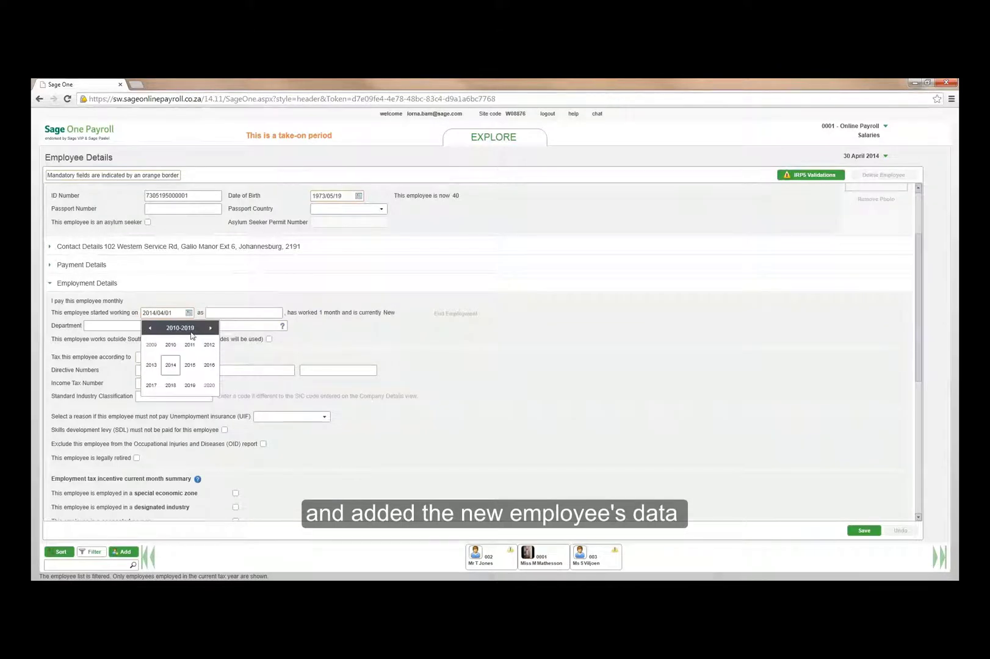
{"action": "left_click", "coordinate": [209, 345]}
{"action": "left_click", "coordinate": [171, 345]}
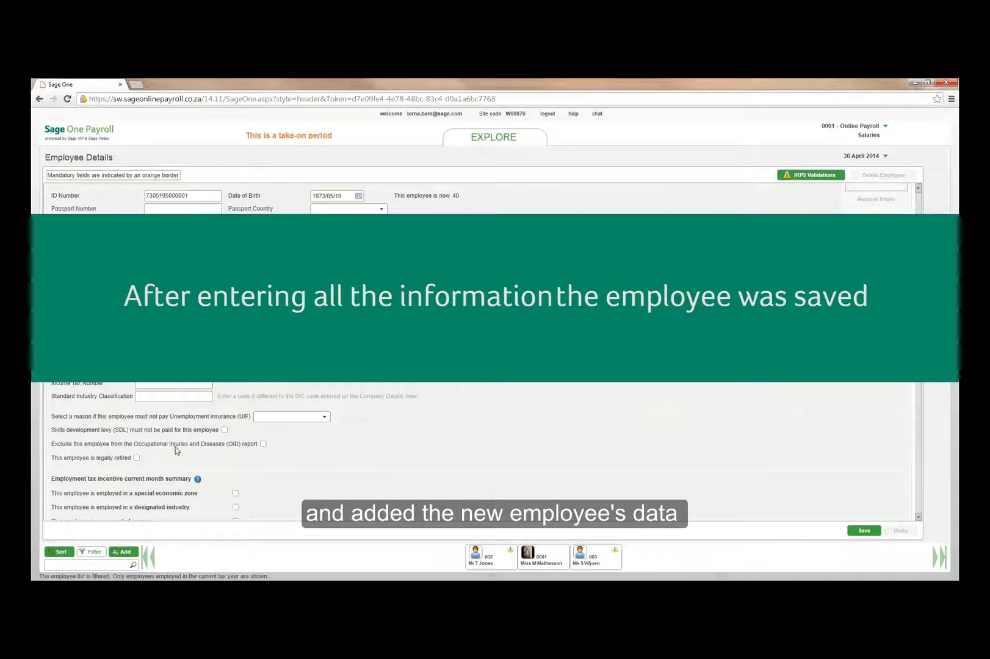
{"action": "scroll", "coordinate": [267, 448], "scroll_direction": "down", "scroll_amount": 10}
Step: Scroll down the My Dashboard page
{"action": "scroll", "coordinate": [267, 449], "scroll_direction": "down", "scroll_amount": 5}
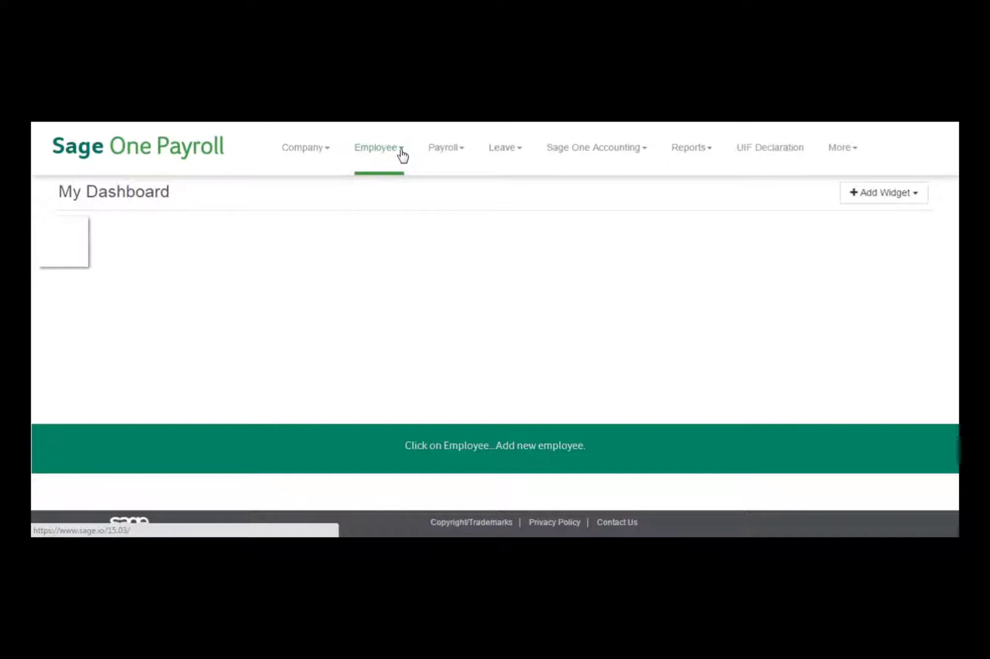
Step: Choose Add new employee from the Employee menu
{"action": "left_click", "coordinate": [403, 156]}
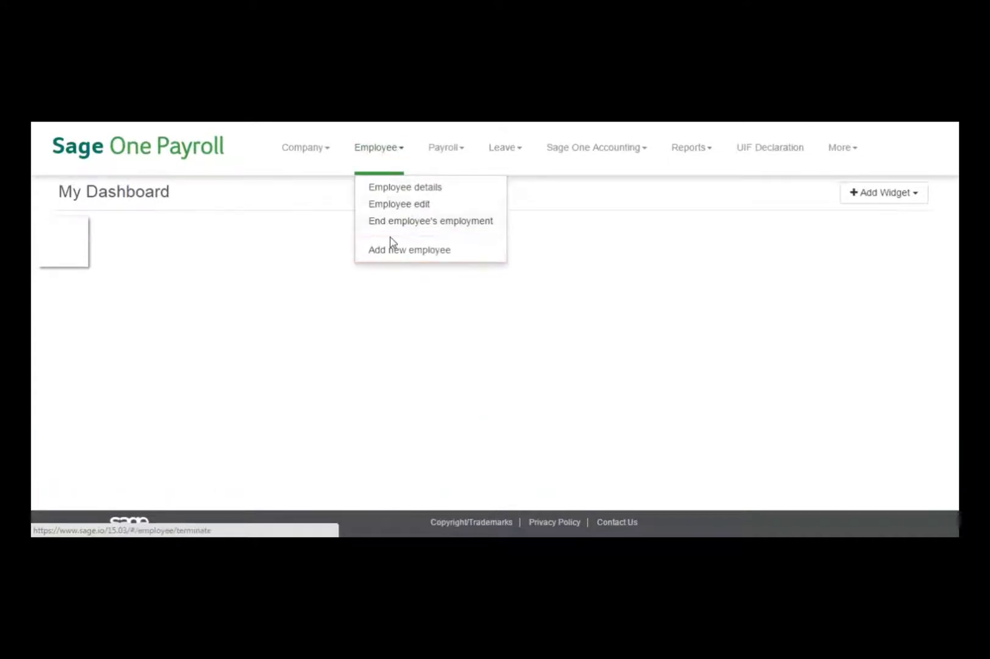
{"action": "left_click", "coordinate": [396, 252]}
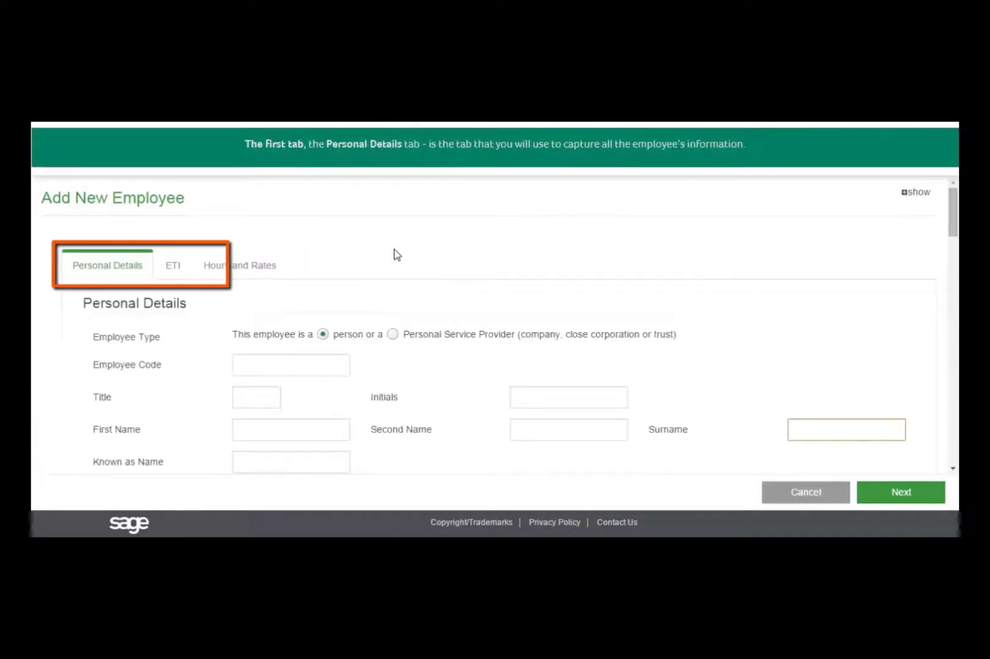
Step: Enter employee code 001, title Mr, initial B, and the employee's first, second and surnames
{"action": "type", "text": "001"}
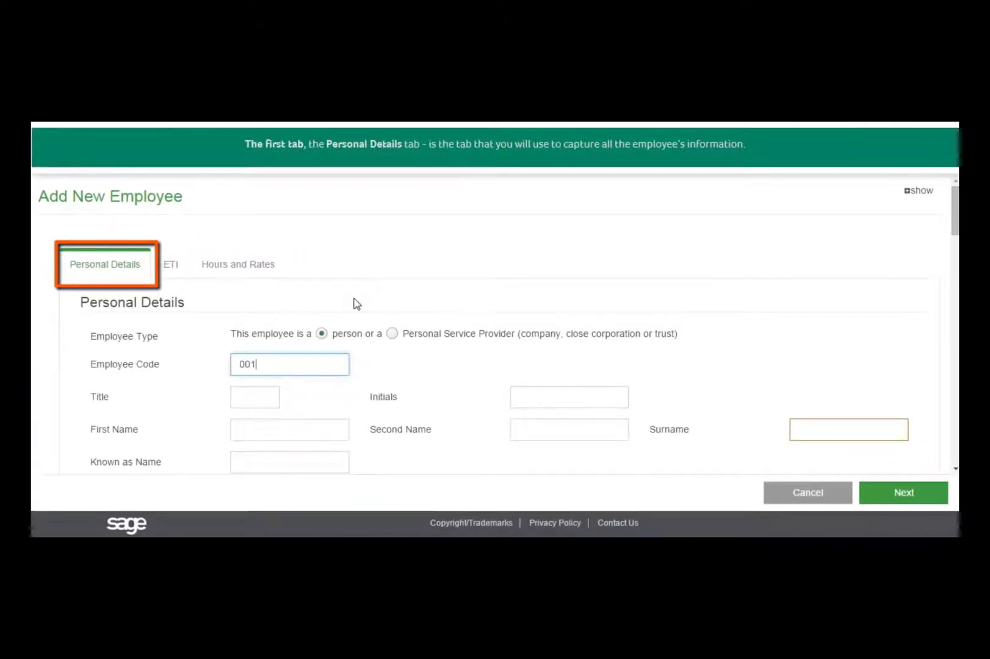
{"action": "key", "text": "Tab"}
{"action": "type", "text": "Mr"}
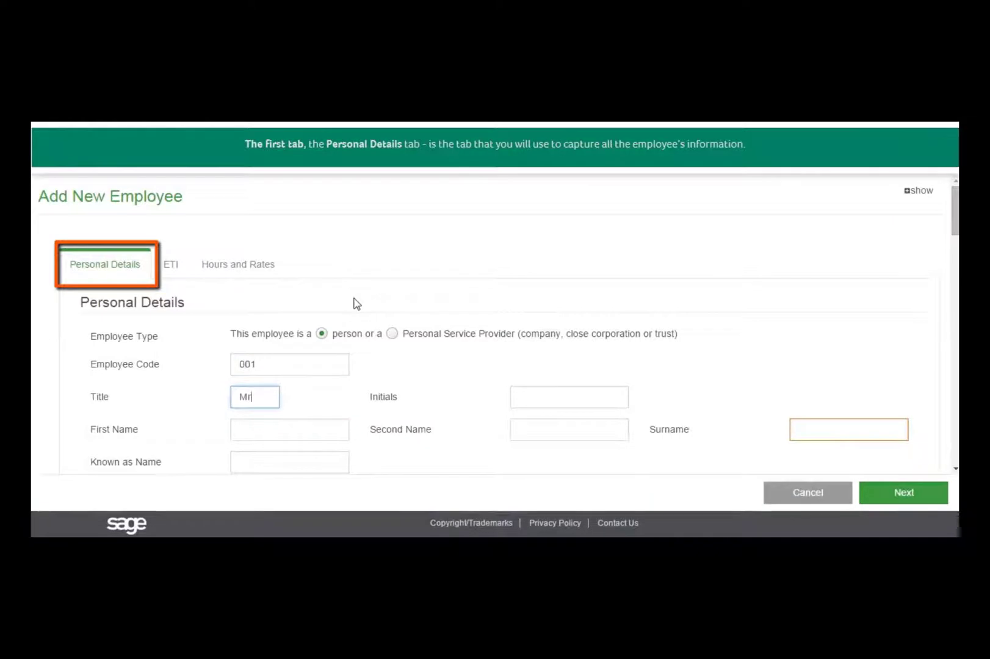
{"action": "key", "text": "Tab"}
{"action": "type", "text": "B"}
{"action": "key", "text": "Tab"}
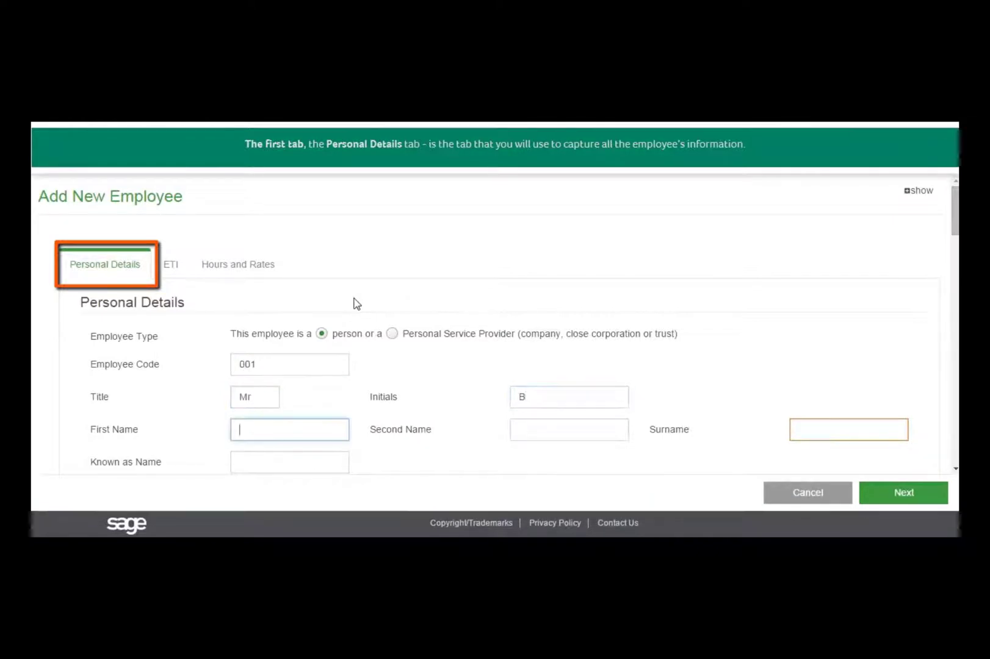
{"action": "type", "text": "Bu"}
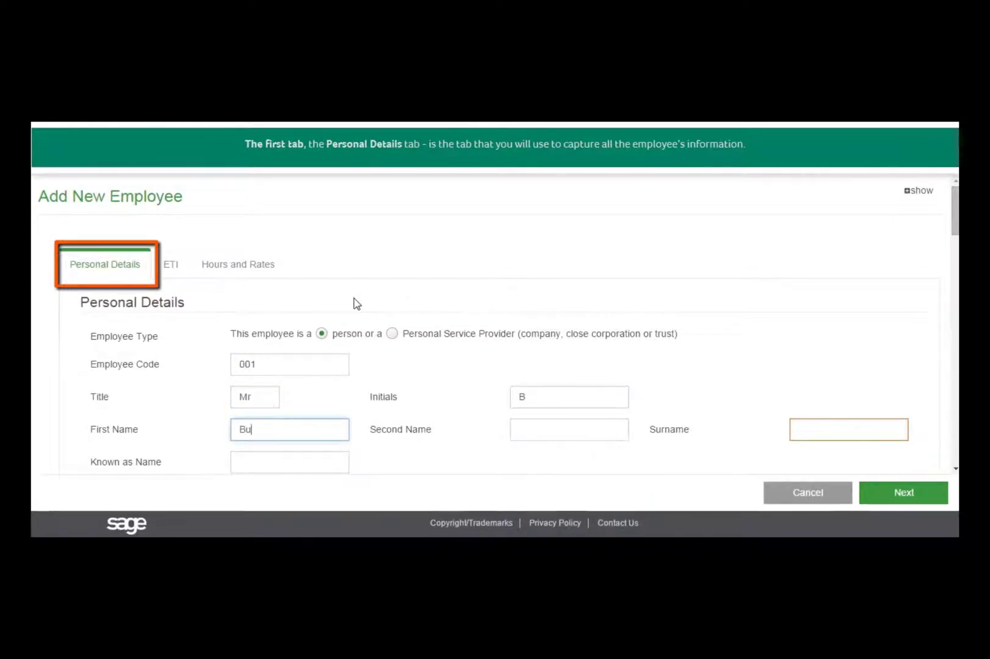
{"action": "type", "text": "gs"}
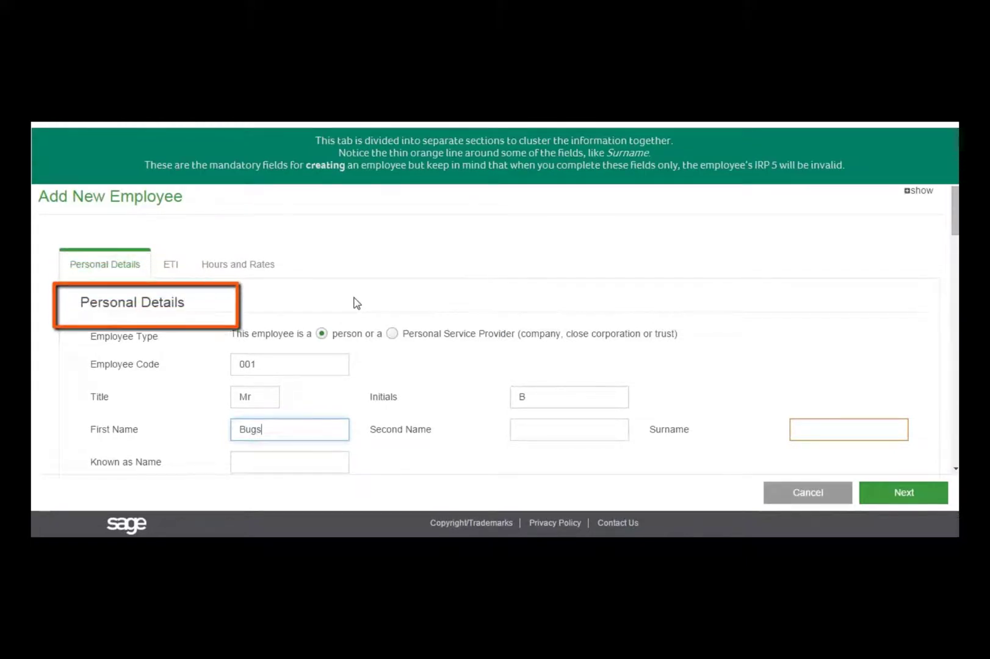
{"action": "key", "text": "Tab"}
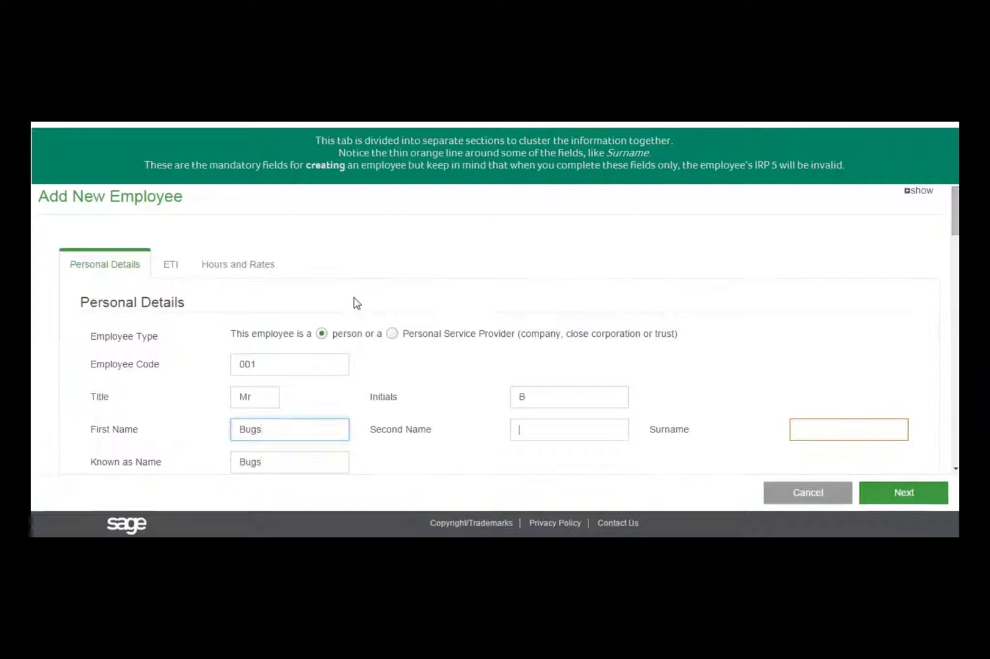
{"action": "type", "text": "Donald"}
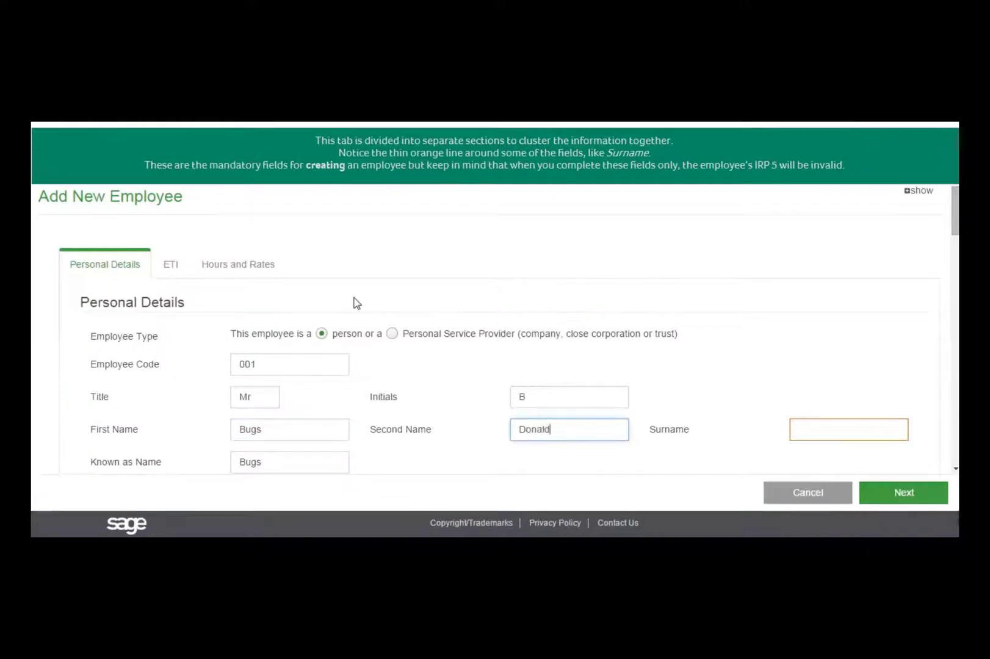
{"action": "key", "text": "Tab"}
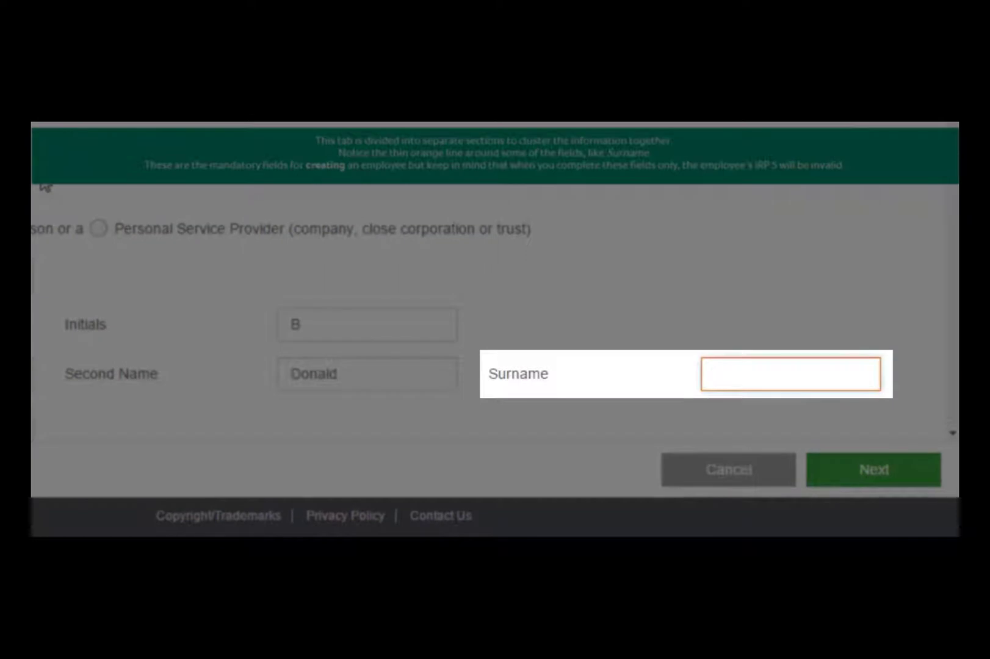
{"action": "type", "text": "Mickey"}
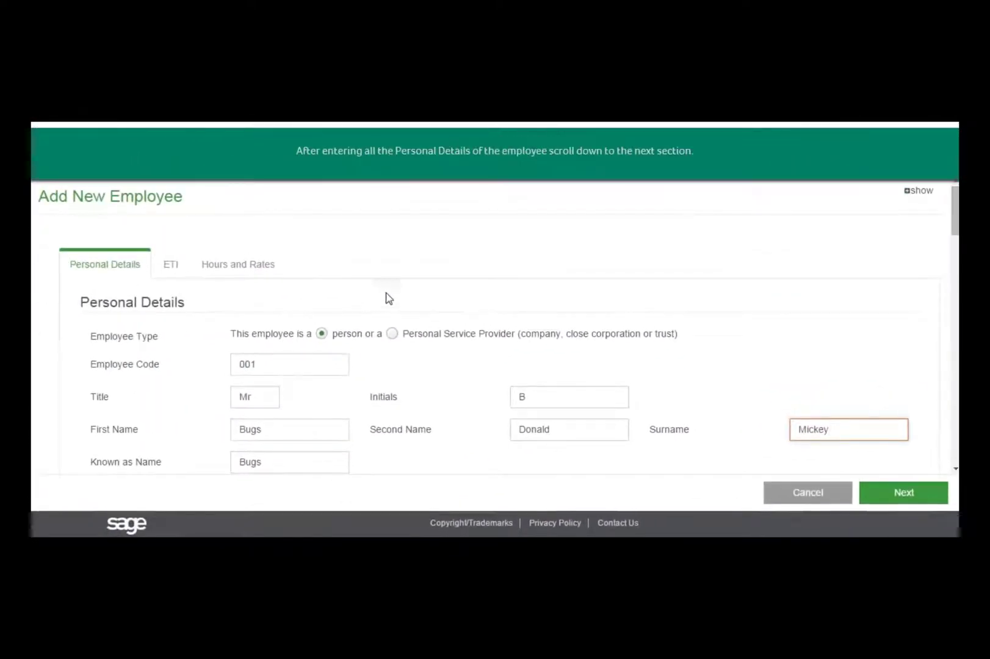
{"action": "scroll", "coordinate": [489, 330], "scroll_direction": "down", "scroll_amount": 1}
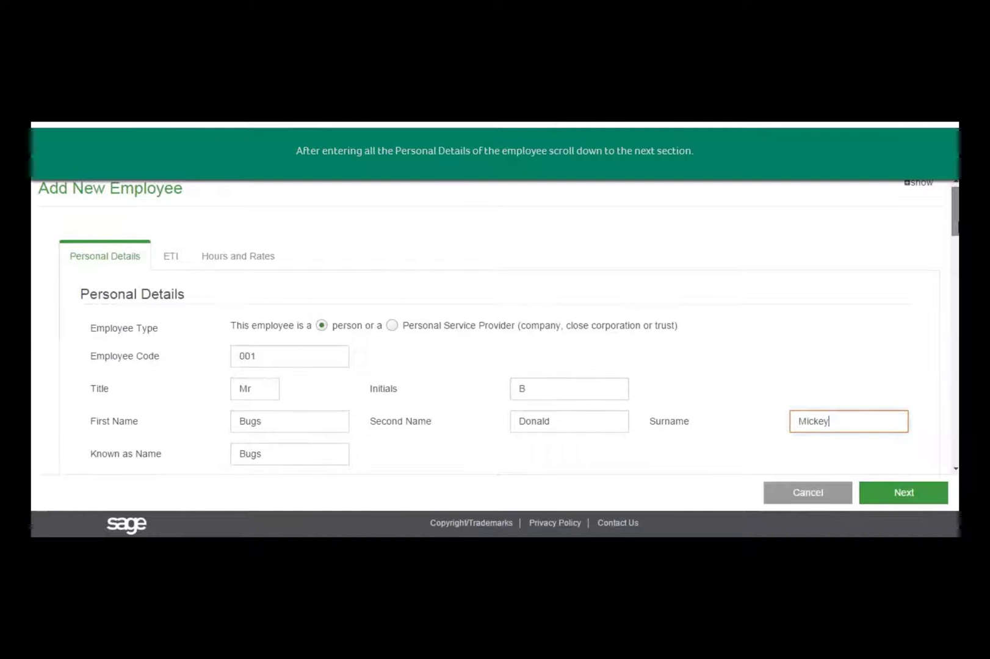
{"action": "scroll", "coordinate": [488, 330], "scroll_direction": "down", "scroll_amount": 5}
{"action": "scroll", "coordinate": [488, 330], "scroll_direction": "down", "scroll_amount": 1}
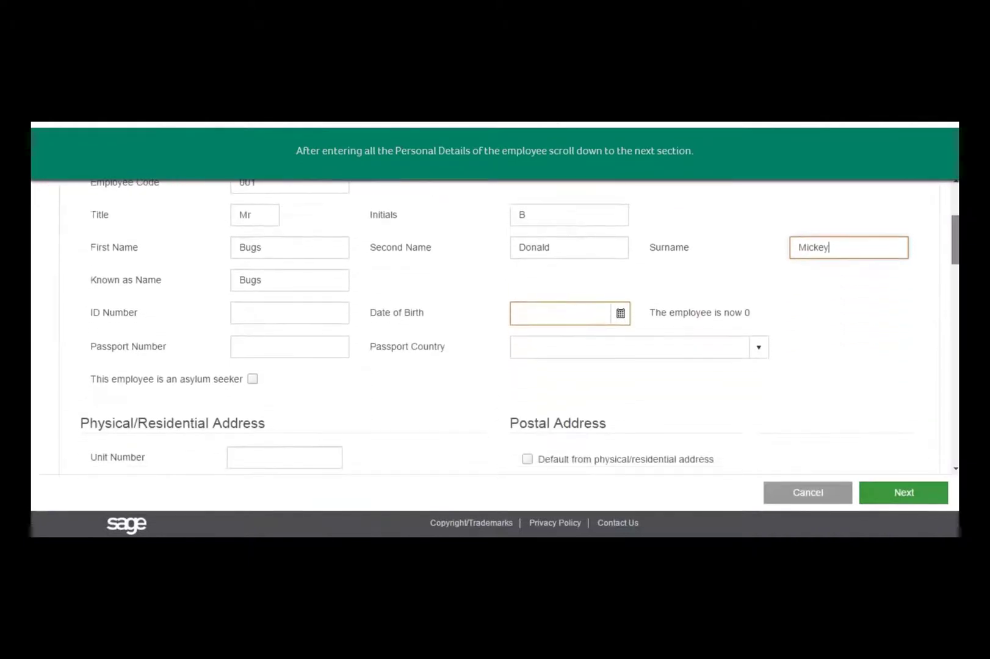
{"action": "left_click", "coordinate": [317, 320]}
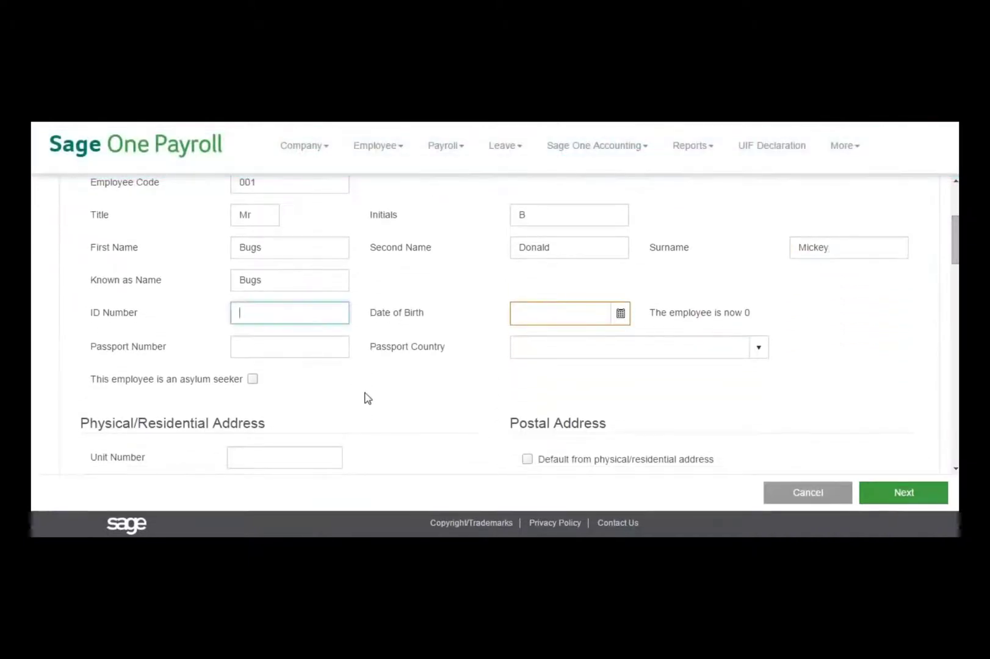
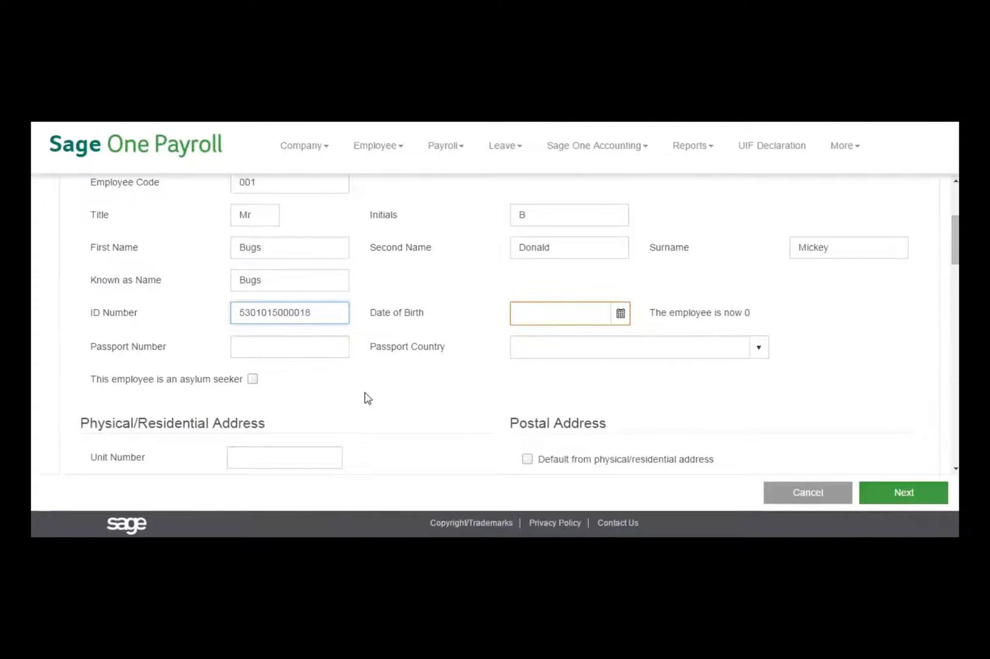
{"action": "key", "text": "Tab"}
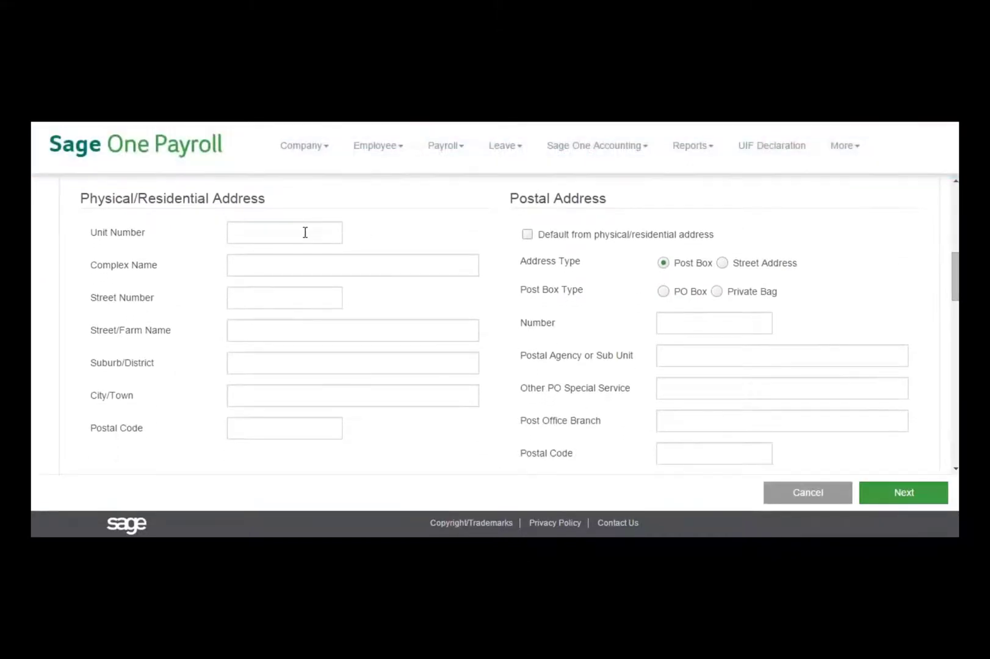
Step: Enter the employee's residential street number, street, suburb, town and postal code
{"action": "left_click", "coordinate": [279, 298]}
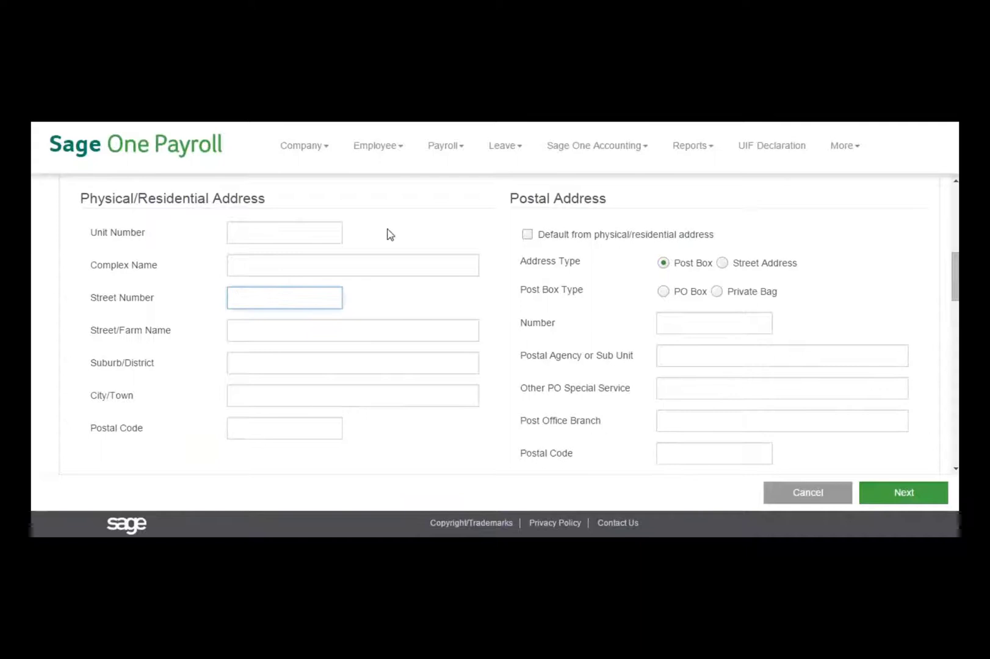
{"action": "type", "text": "99"}
{"action": "key", "text": "Tab"}
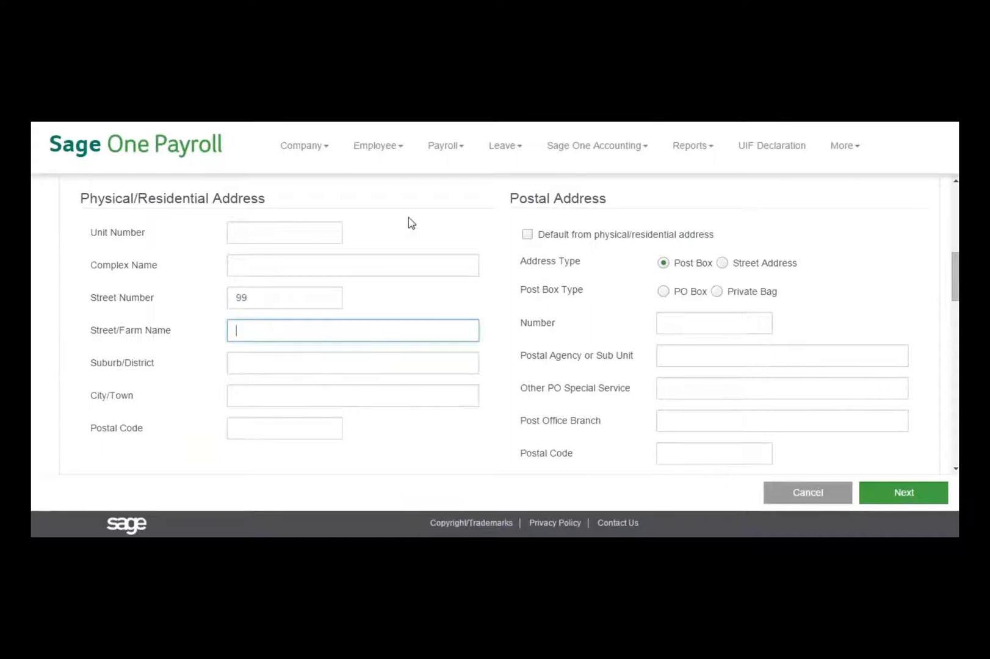
{"action": "type", "text": "This Lane"}
{"action": "key", "text": "Tab"}
{"action": "type", "text": "That Suburb"}
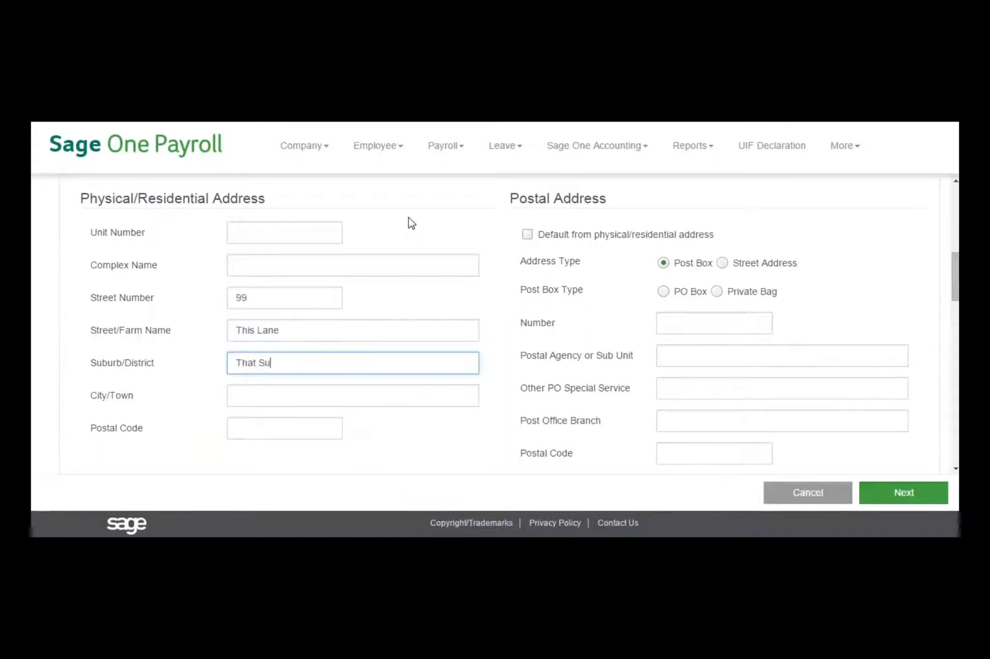
{"action": "key", "text": "Tab"}
{"action": "type", "text": "Those Town"}
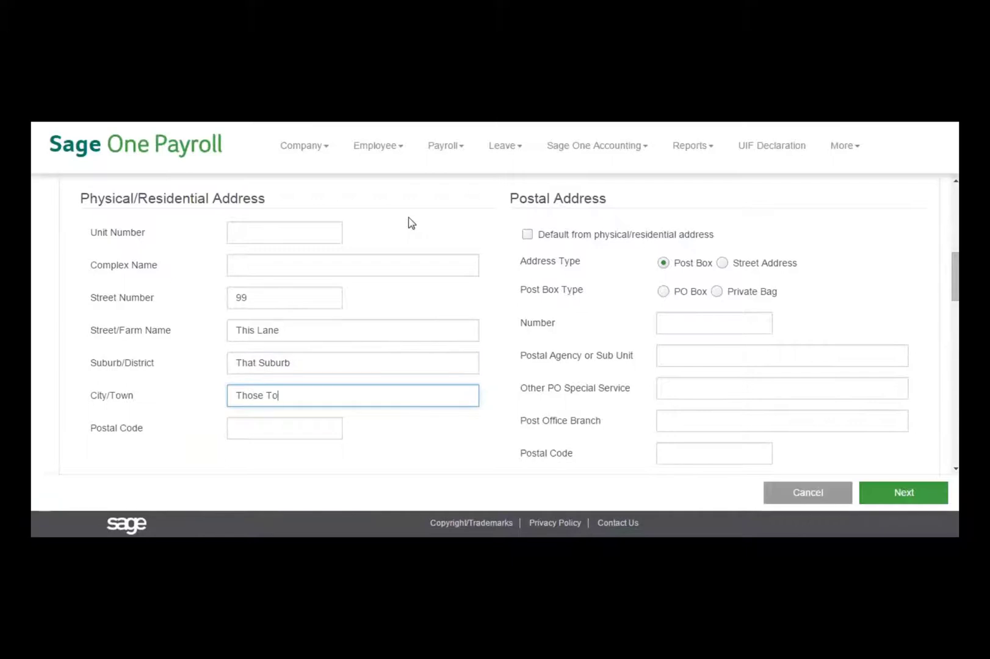
{"action": "key", "text": "Tab"}
{"action": "type", "text": "1010"}
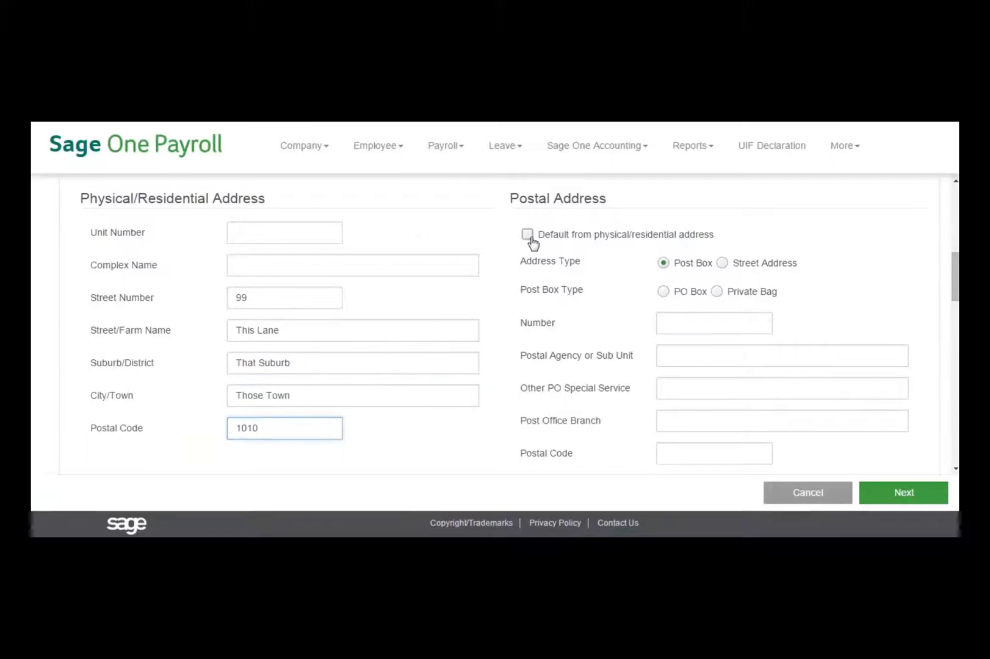
Step: Make the postal and work addresses default to the residential address
{"action": "left_click", "coordinate": [527, 235]}
{"action": "left_click_drag", "start_coordinate": [957, 273], "coordinate": [957, 334]}
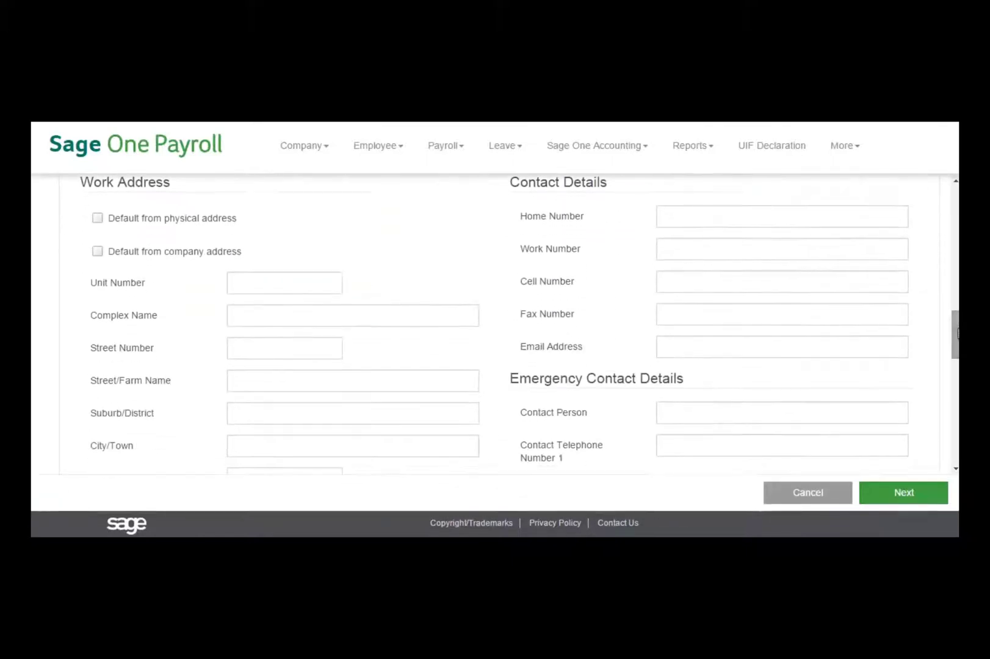
{"action": "left_click", "coordinate": [98, 218]}
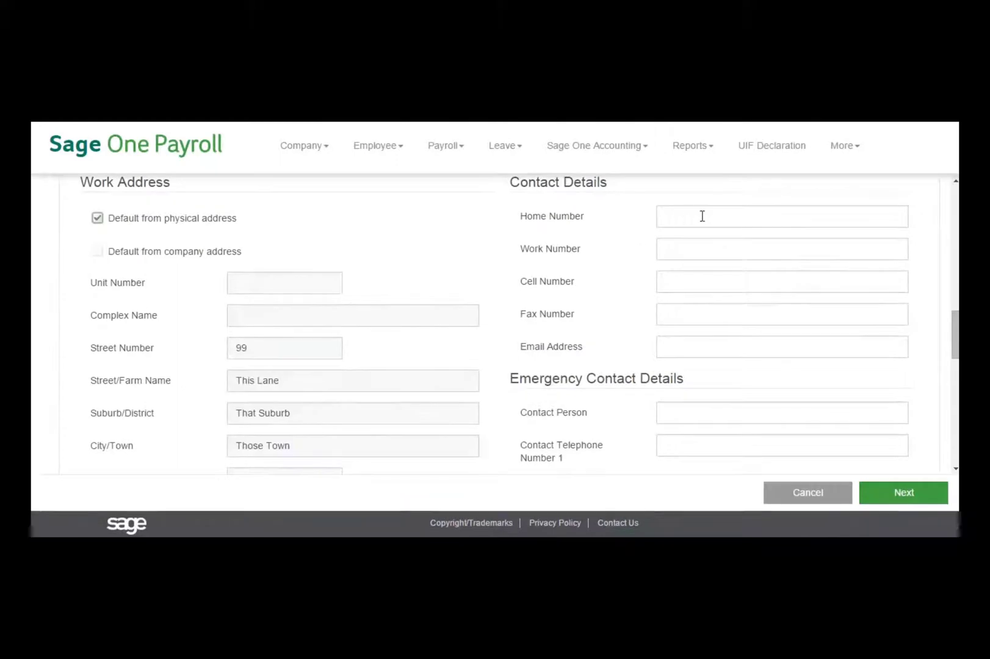
Step: Enter the employee's cell number and e-mail address
{"action": "left_click", "coordinate": [690, 281]}
{"action": "type", "text": "0812345678"}
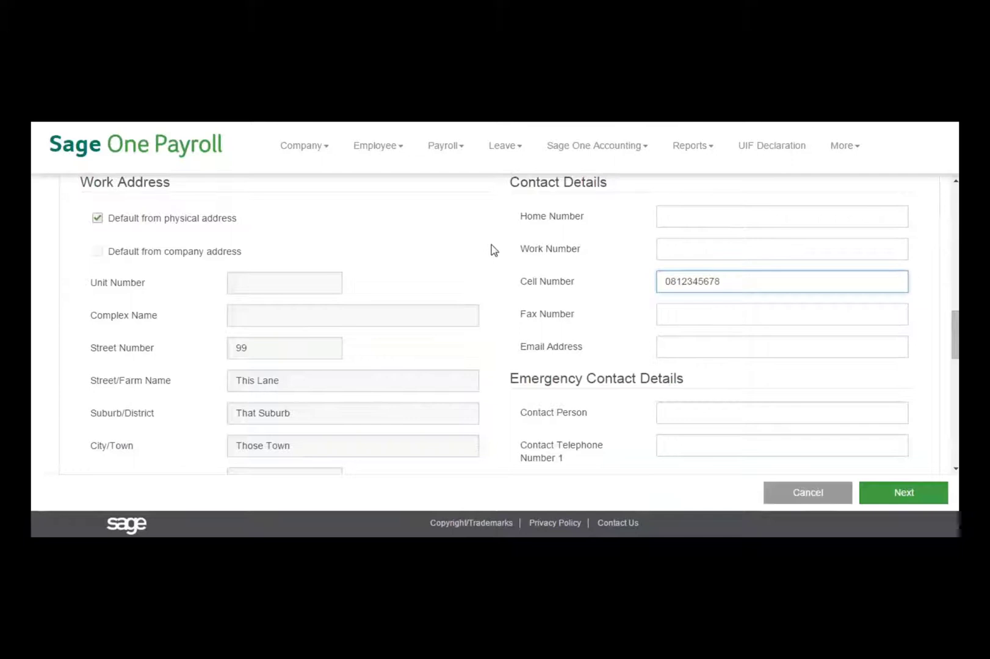
{"action": "left_click", "coordinate": [684, 351]}
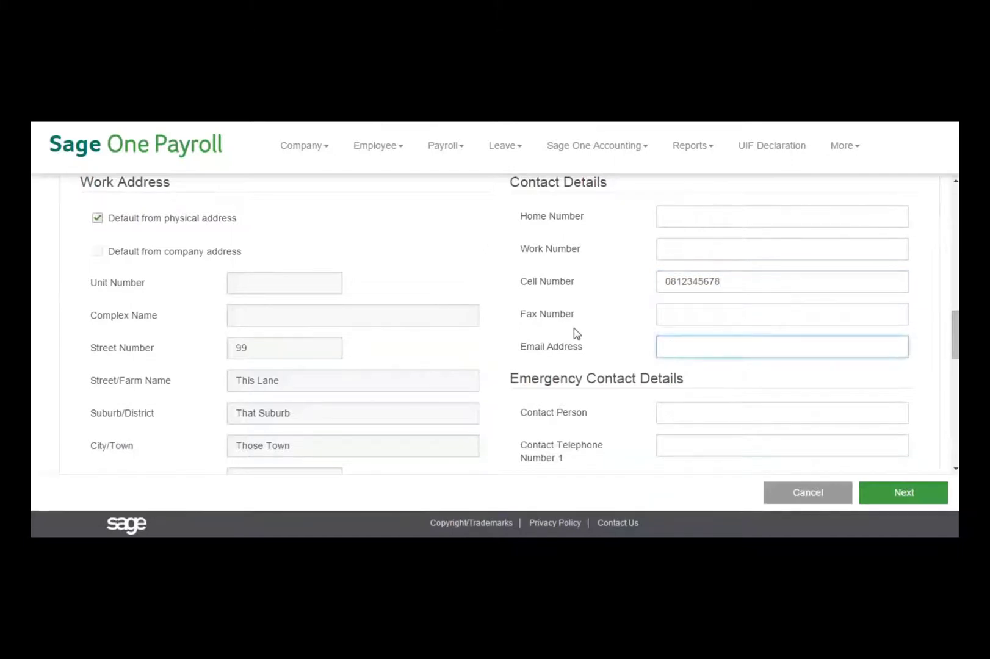
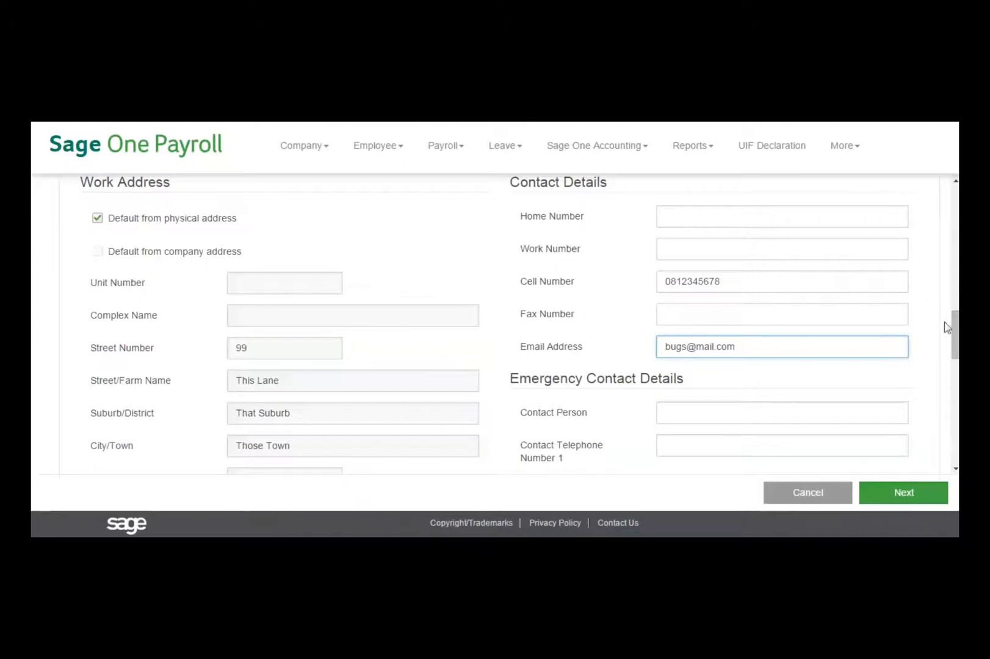
Step: Add an emergency contact person's name with two telephone numbers
{"action": "scroll", "coordinate": [854, 300], "scroll_direction": "down", "scroll_amount": 2}
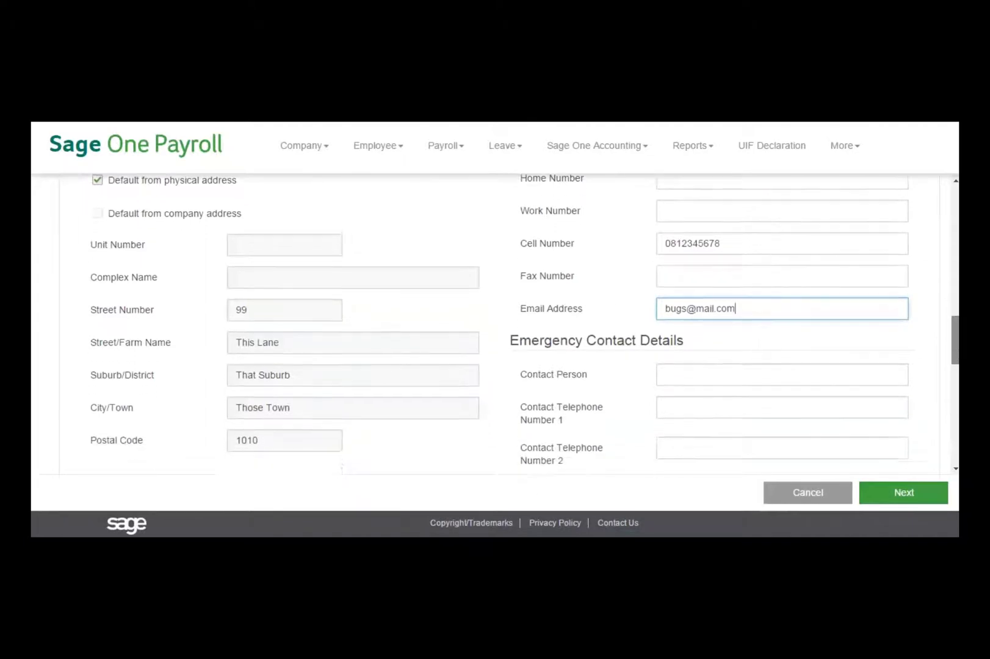
{"action": "left_click", "coordinate": [757, 264]}
{"action": "type", "text": "Du"}
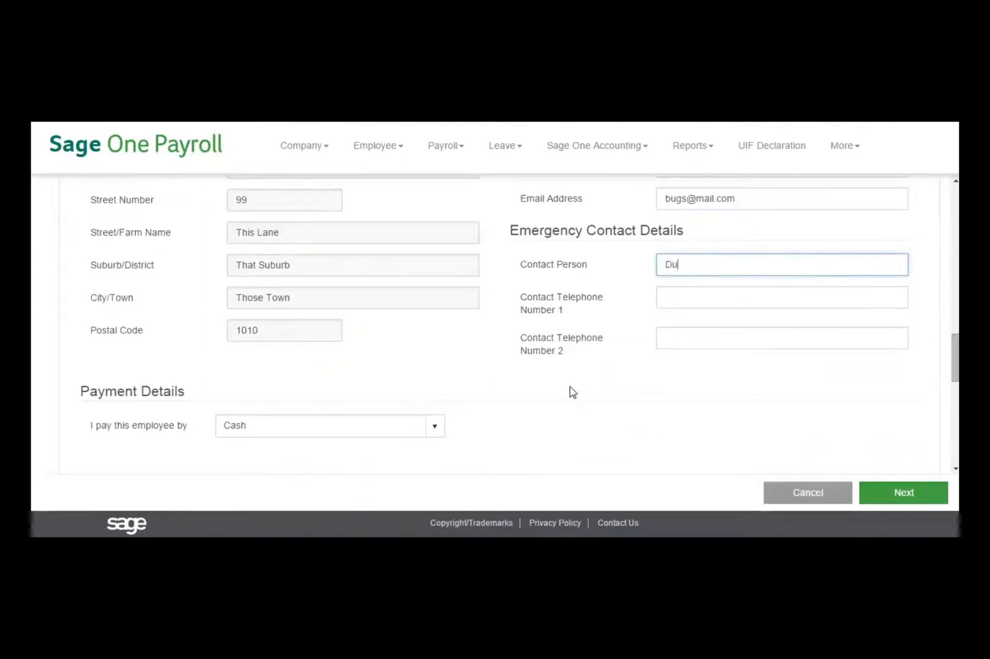
{"action": "type", "text": "ffy Bird"}
{"action": "key", "text": "Tab"}
{"action": "type", "text": "0"}
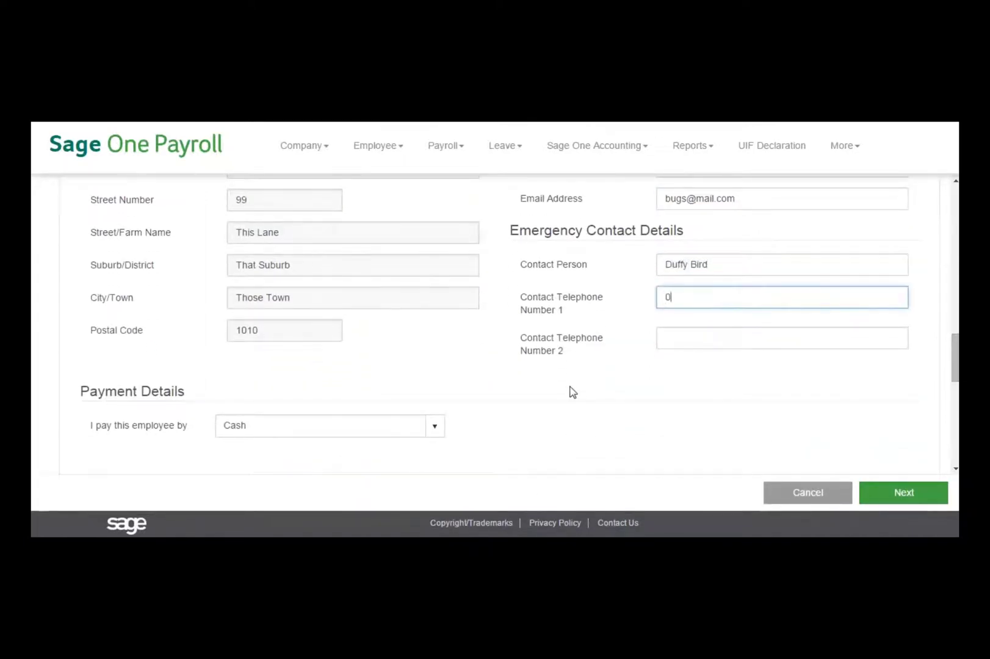
{"action": "key", "text": "Tab"}
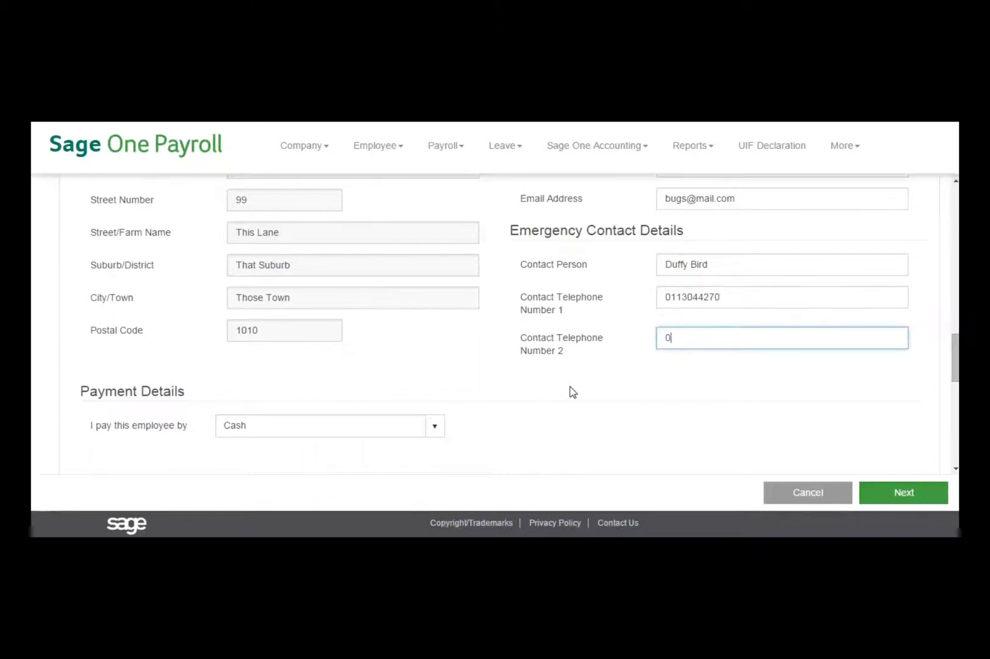
{"action": "type", "text": "0887654321"}
{"action": "left_click", "coordinate": [434, 427]}
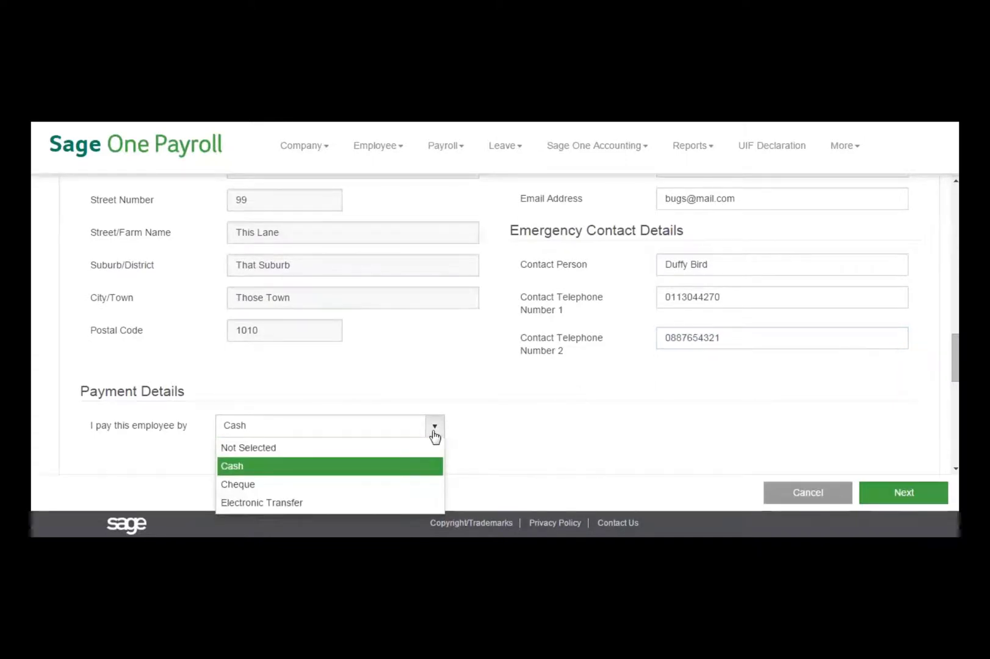
Step: Keep Cash as the payment method and set the start date to 17 February 2014
{"action": "left_click", "coordinate": [357, 475]}
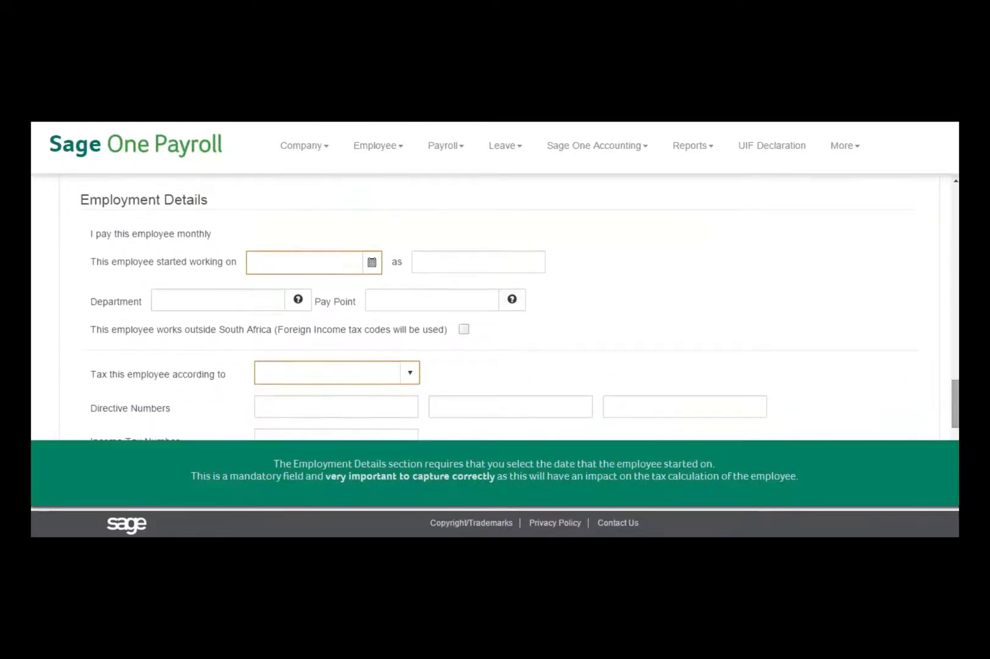
{"action": "left_click", "coordinate": [370, 265]}
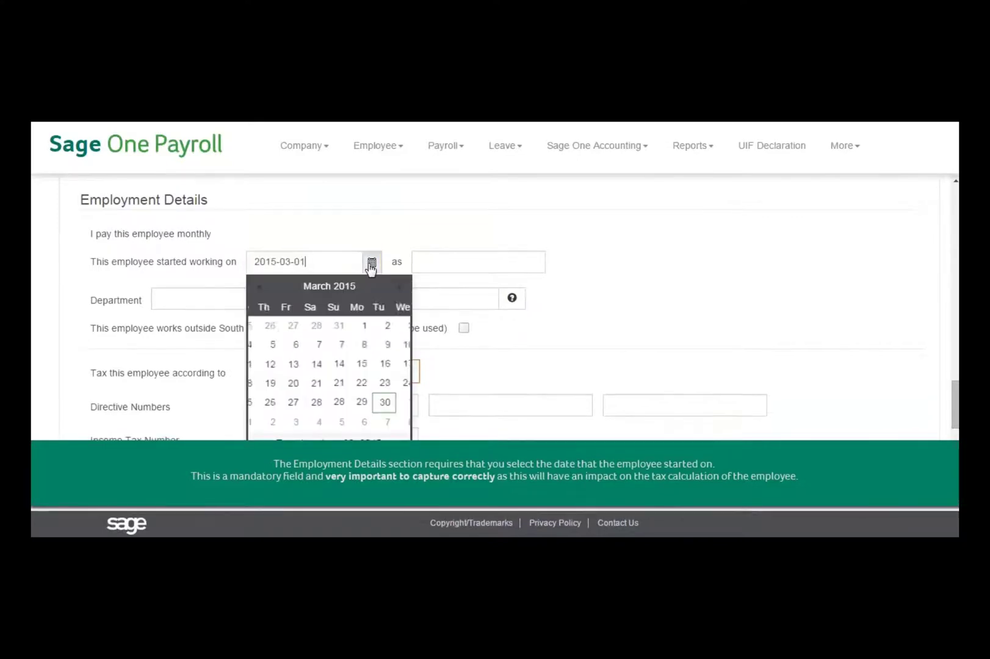
{"action": "left_click", "coordinate": [331, 290]}
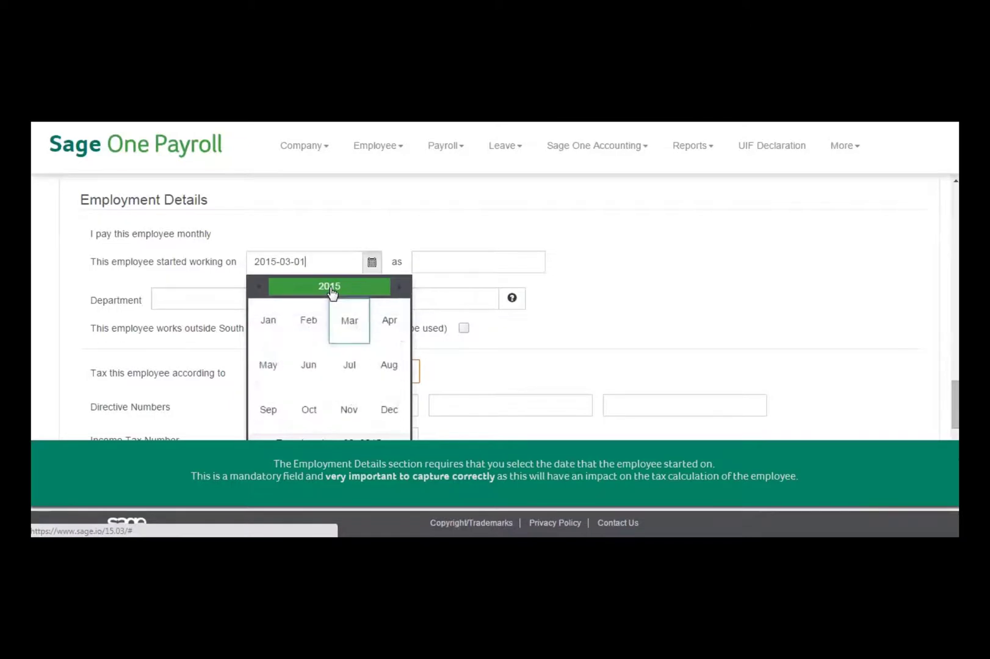
{"action": "left_click", "coordinate": [331, 290]}
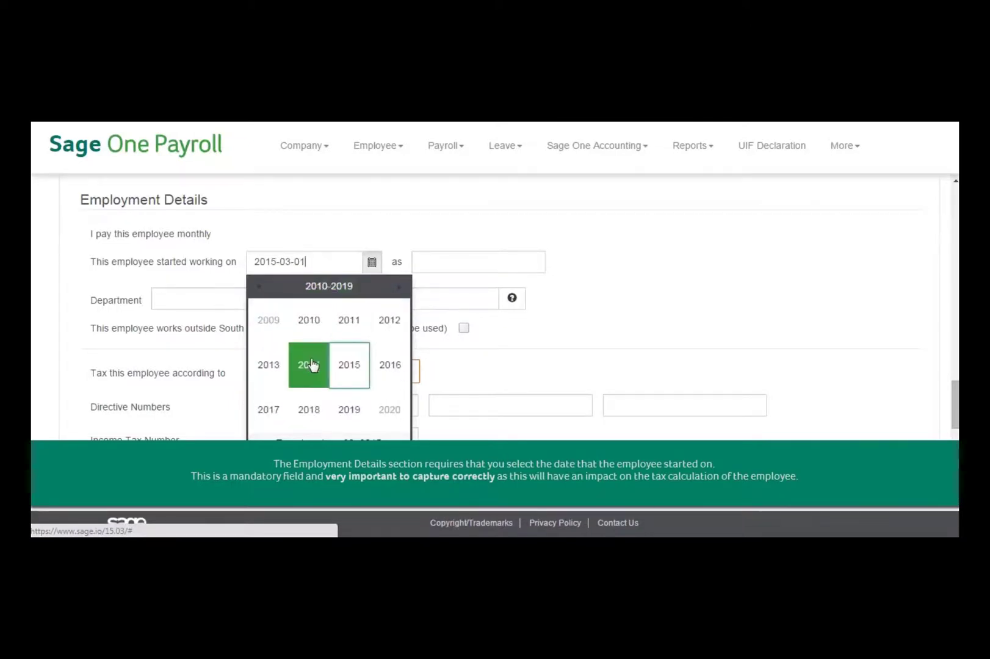
{"action": "left_click", "coordinate": [311, 365]}
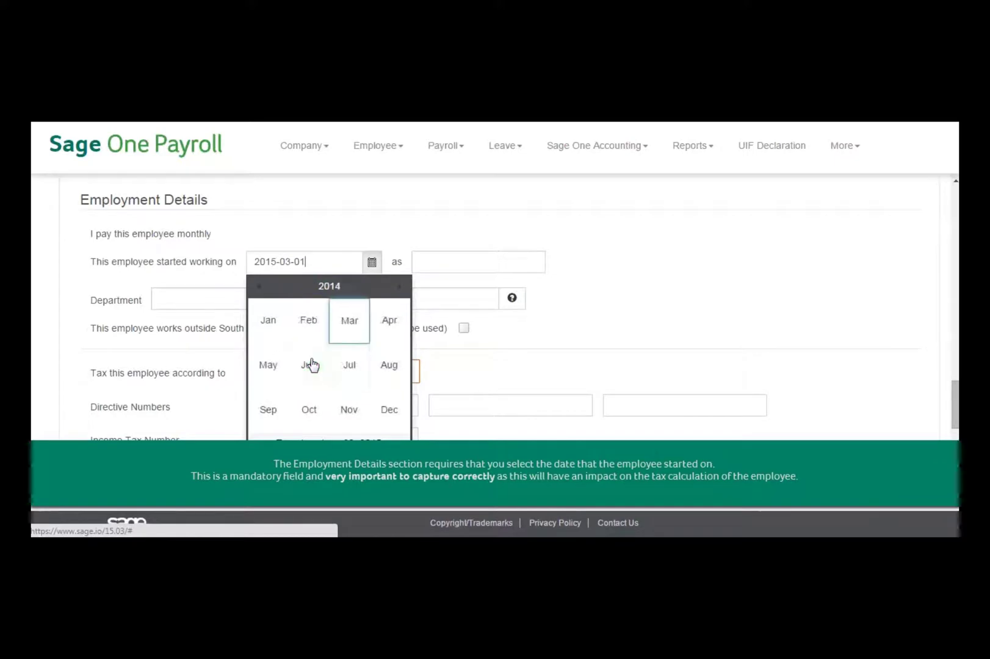
{"action": "left_click", "coordinate": [315, 322]}
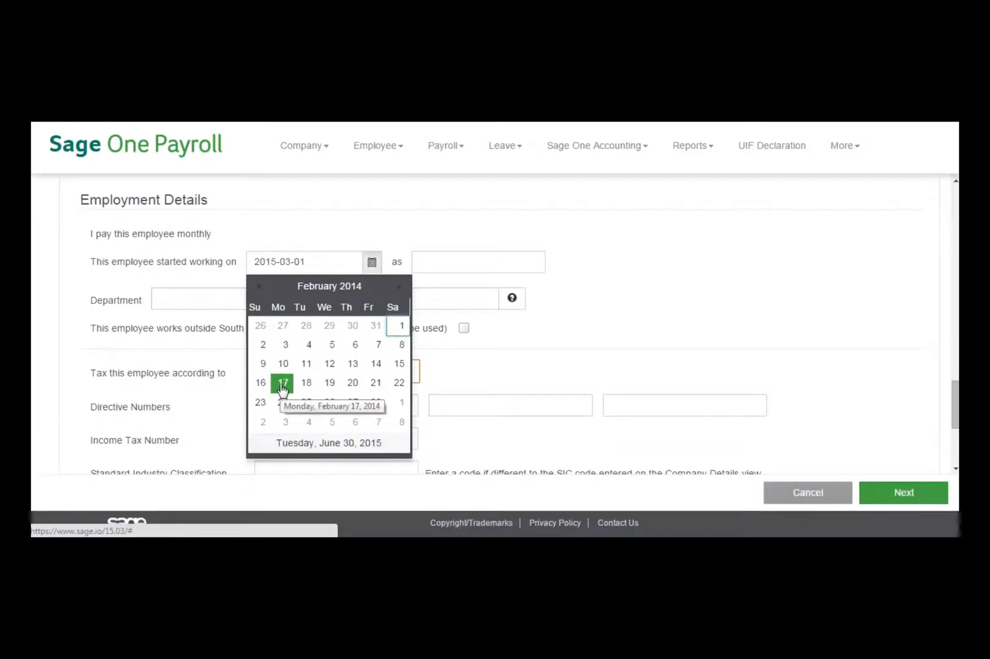
{"action": "left_click", "coordinate": [282, 384]}
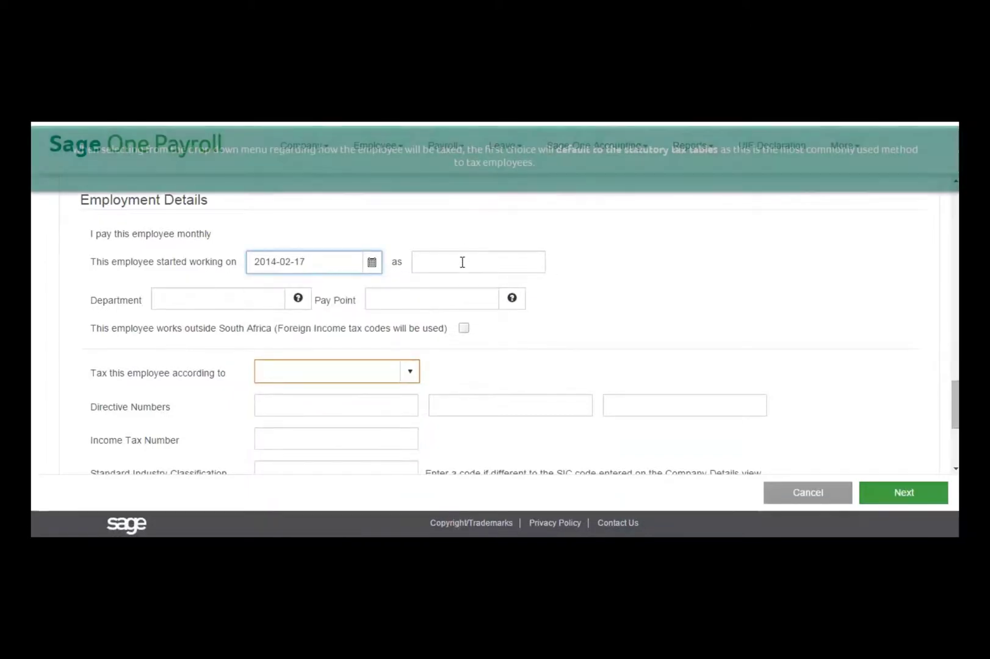
Step: Enter Sales Representative as the job title
{"action": "left_click", "coordinate": [462, 261]}
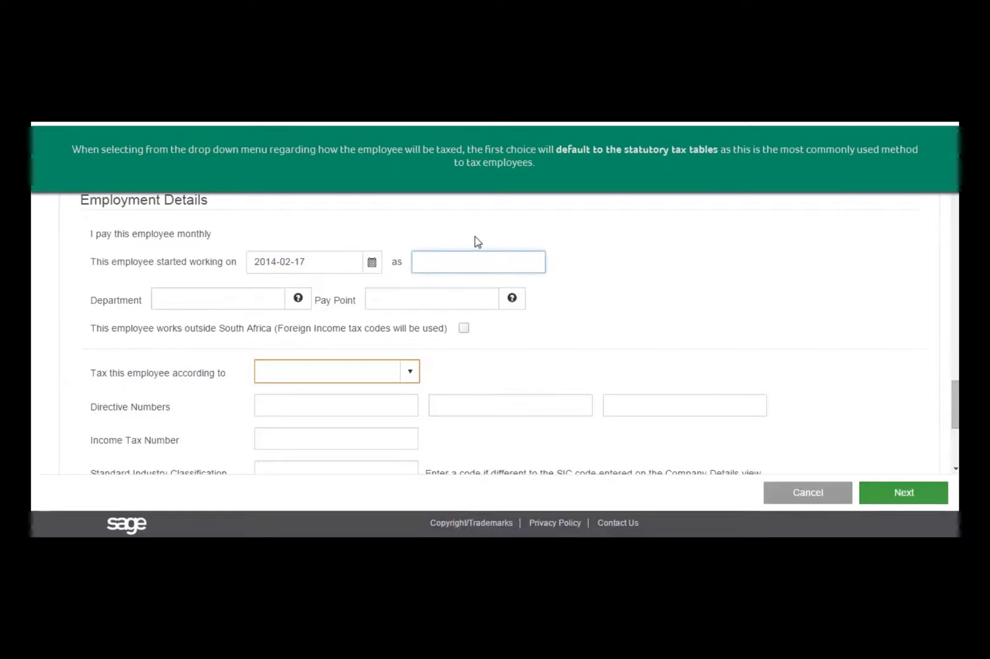
{"action": "type", "text": "Sales Representative"}
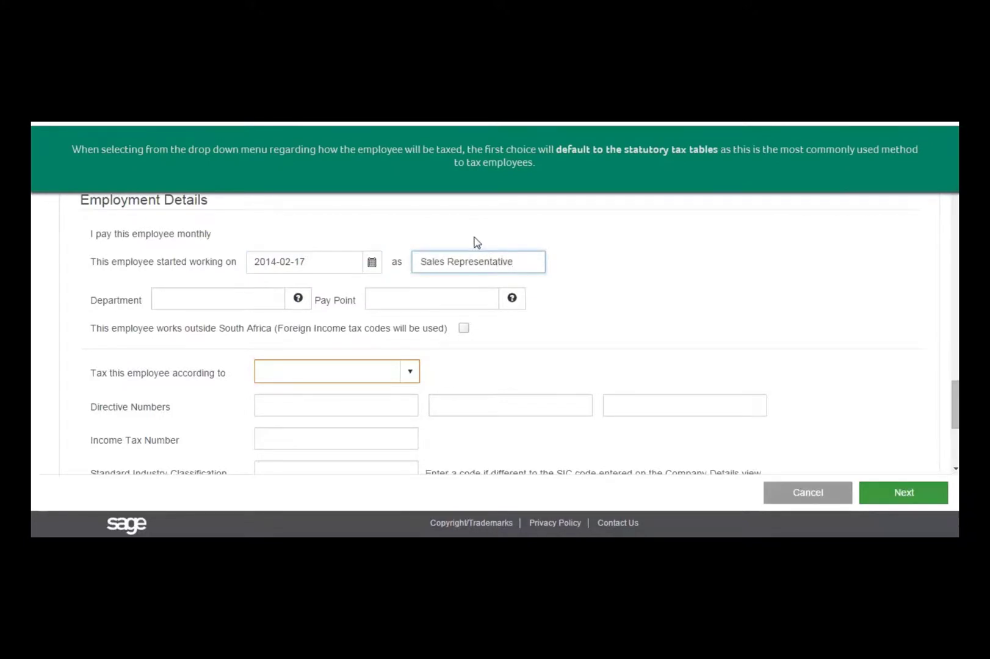
{"action": "left_click", "coordinate": [410, 374]}
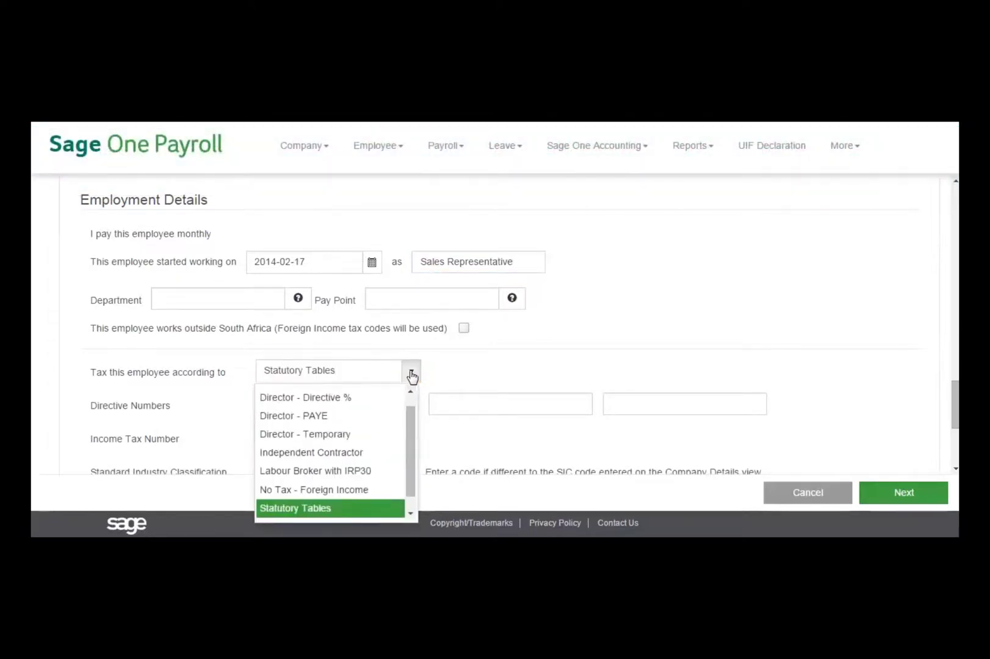
Step: Select Statutory Tables as the tax method, leaving UIF, SDL and OID exemptions unticked
{"action": "left_click", "coordinate": [331, 512]}
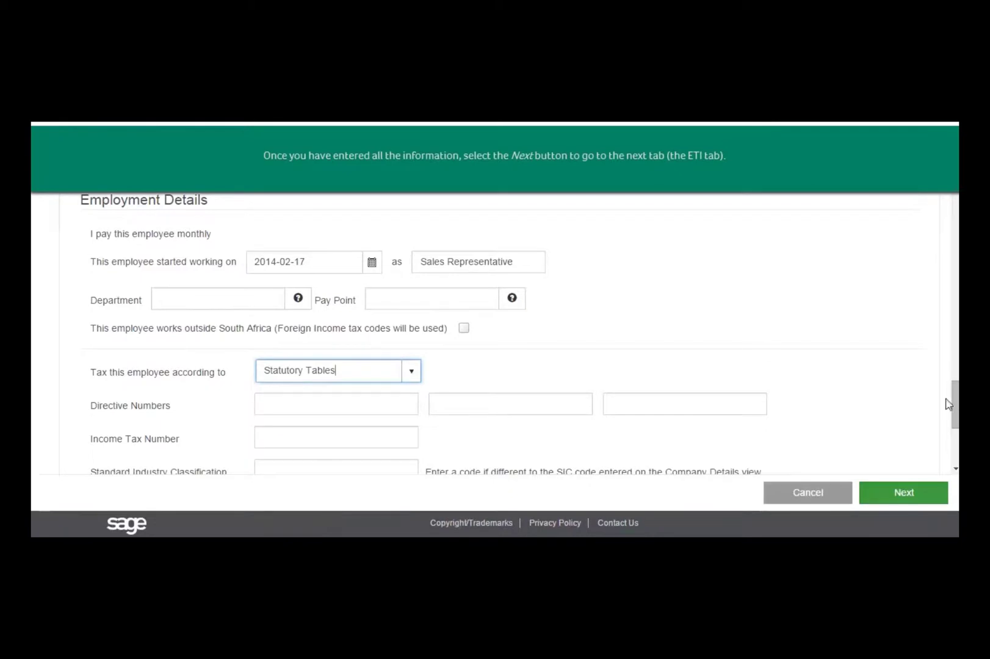
{"action": "scroll", "coordinate": [523, 334], "scroll_direction": "down", "scroll_amount": 2}
{"action": "scroll", "coordinate": [522, 334], "scroll_direction": "down", "scroll_amount": 2}
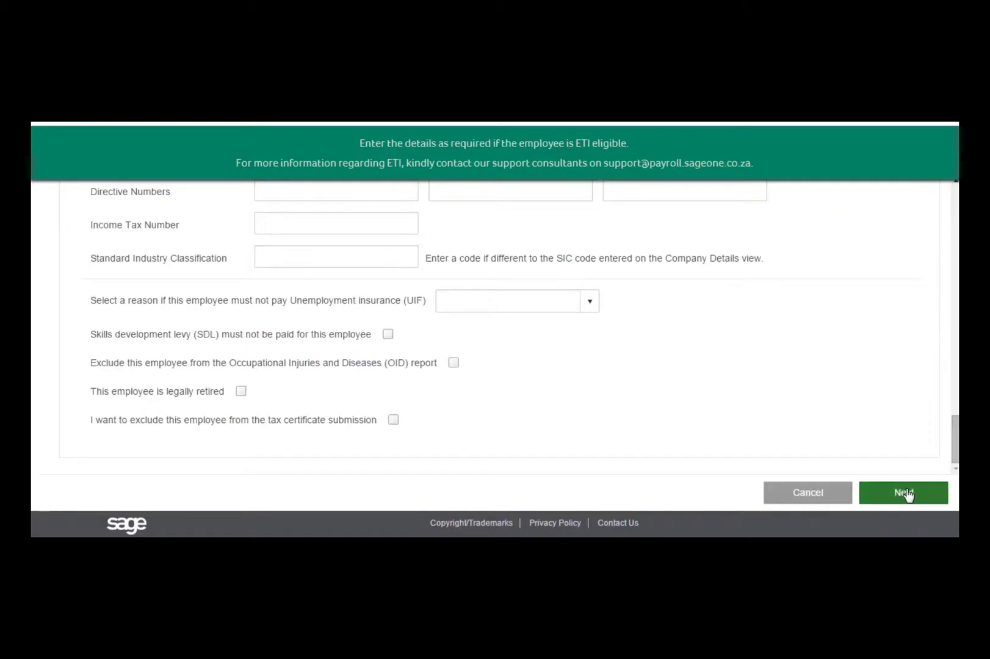
Step: Advance past the ETI details to the Hours and Rates tab
{"action": "left_click", "coordinate": [905, 493]}
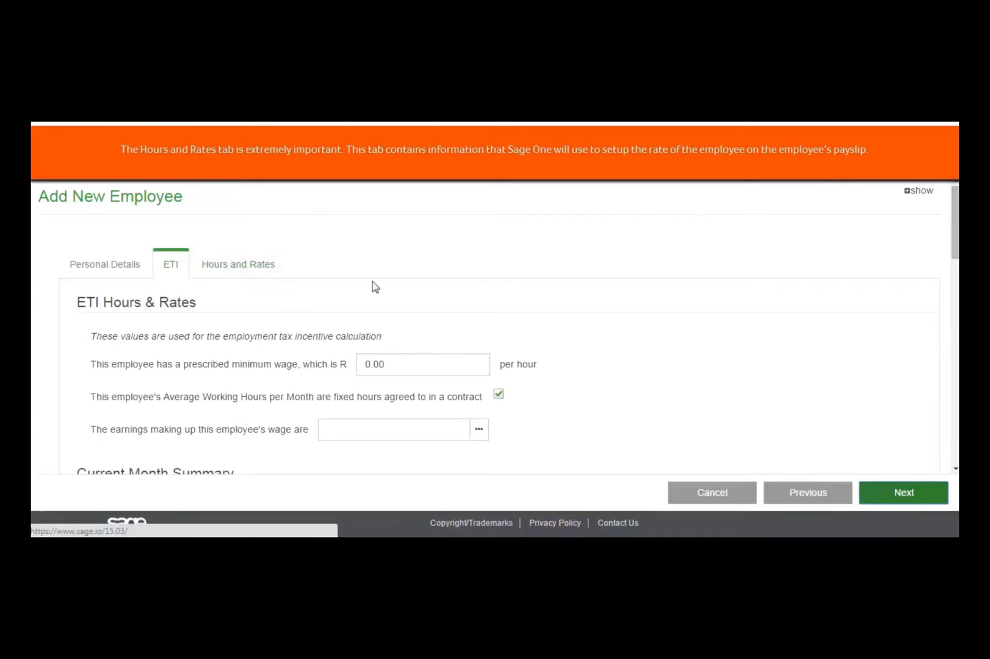
{"action": "left_click", "coordinate": [232, 270]}
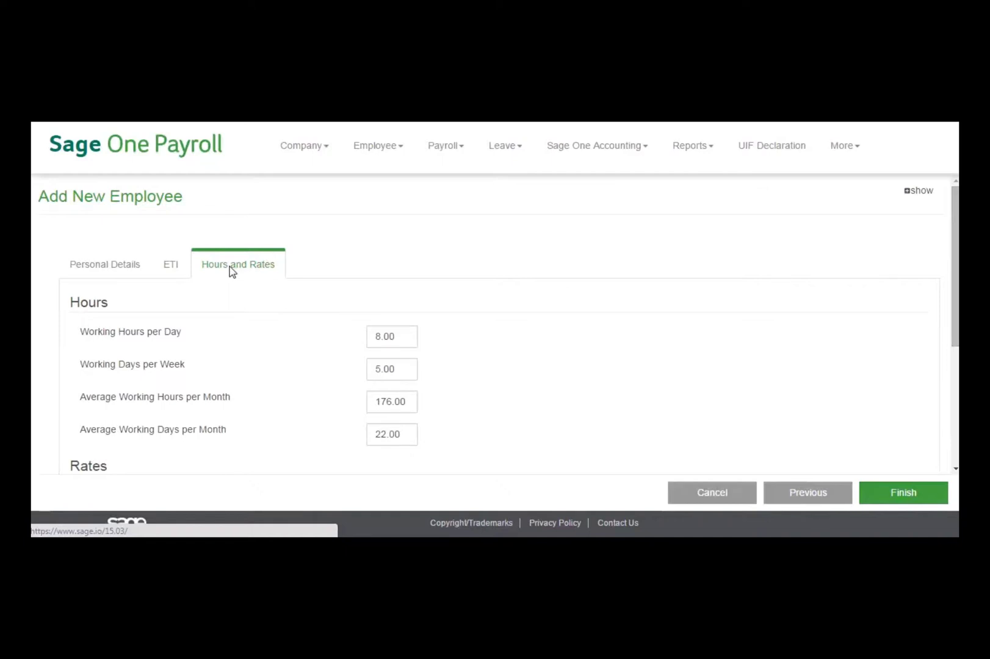
Step: Set 9 hours per day, 5 days per week and a 349000 annual salary, then finish
{"action": "left_click", "coordinate": [412, 340]}
{"action": "type", "text": "9"}
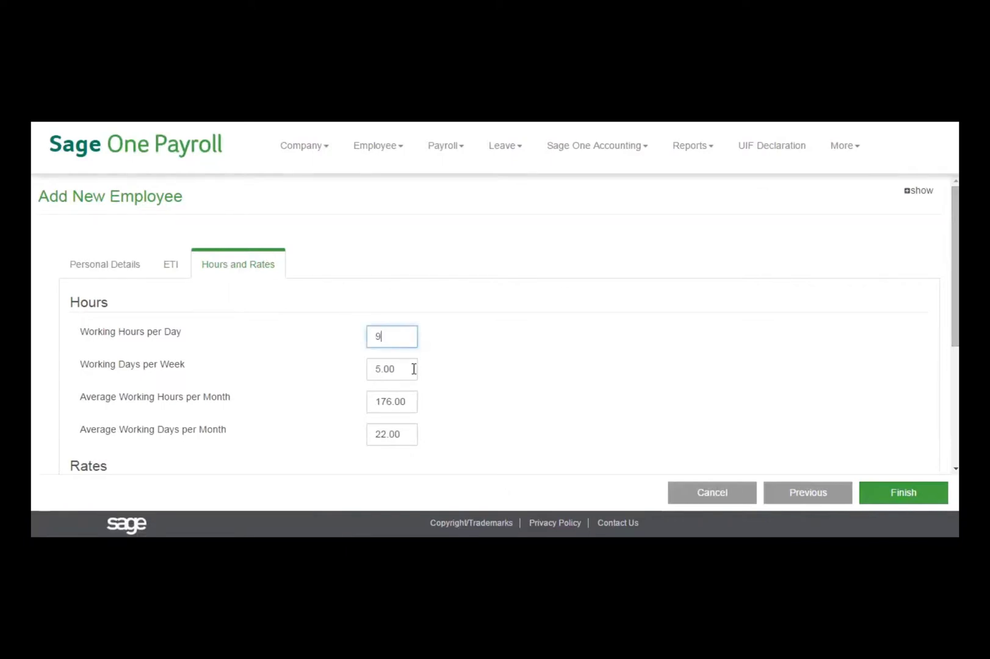
{"action": "left_click", "coordinate": [413, 369]}
{"action": "type", "text": "5"}
{"action": "scroll", "coordinate": [956, 230], "scroll_direction": "down", "scroll_amount": 4}
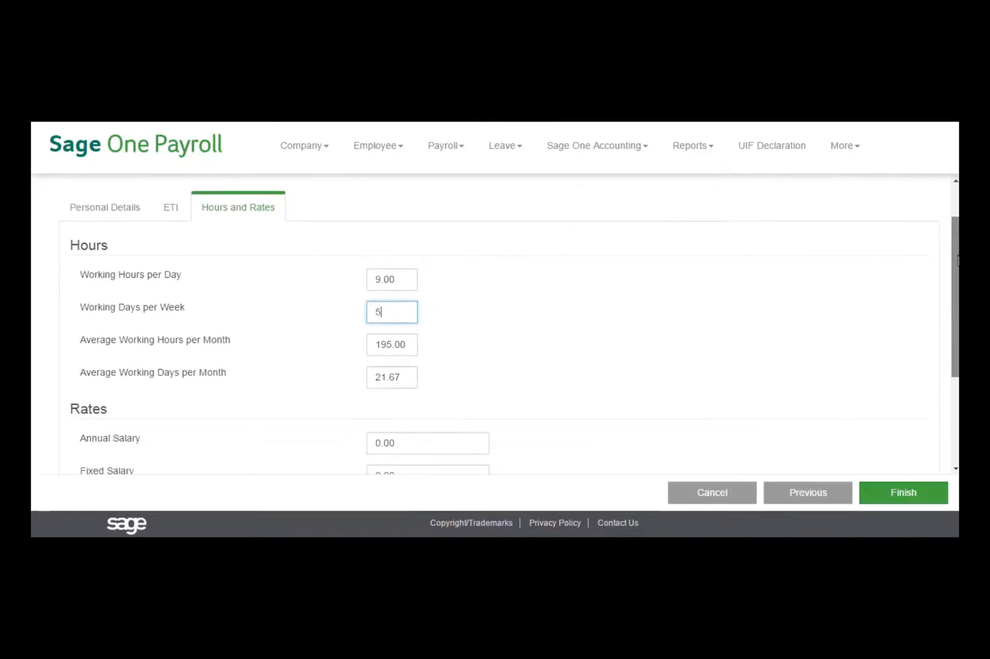
{"action": "left_click", "coordinate": [422, 284]}
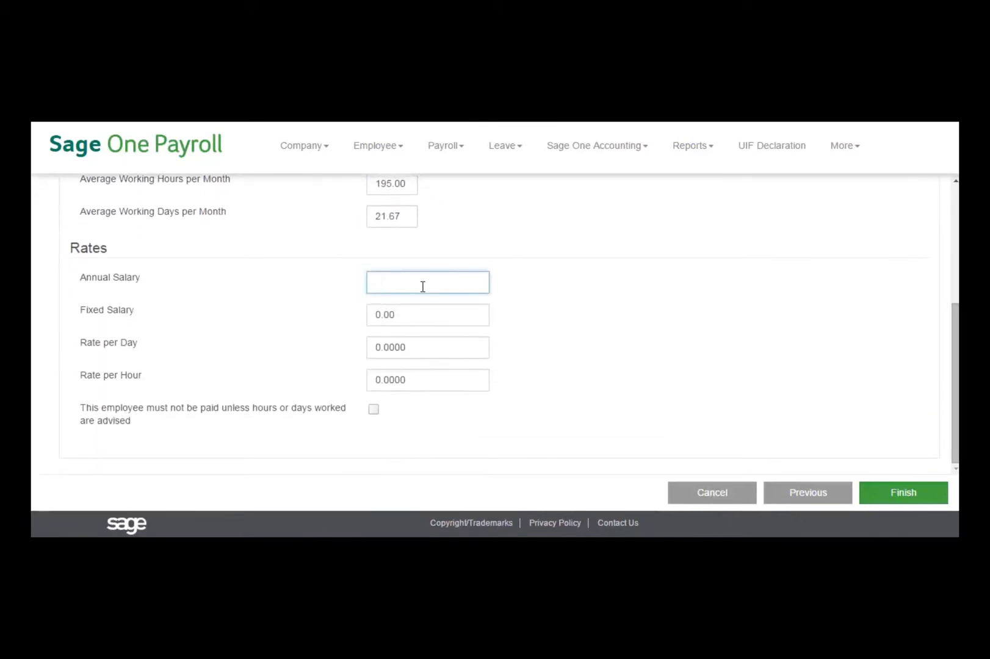
{"action": "type", "text": "349000"}
{"action": "left_click", "coordinate": [455, 323]}
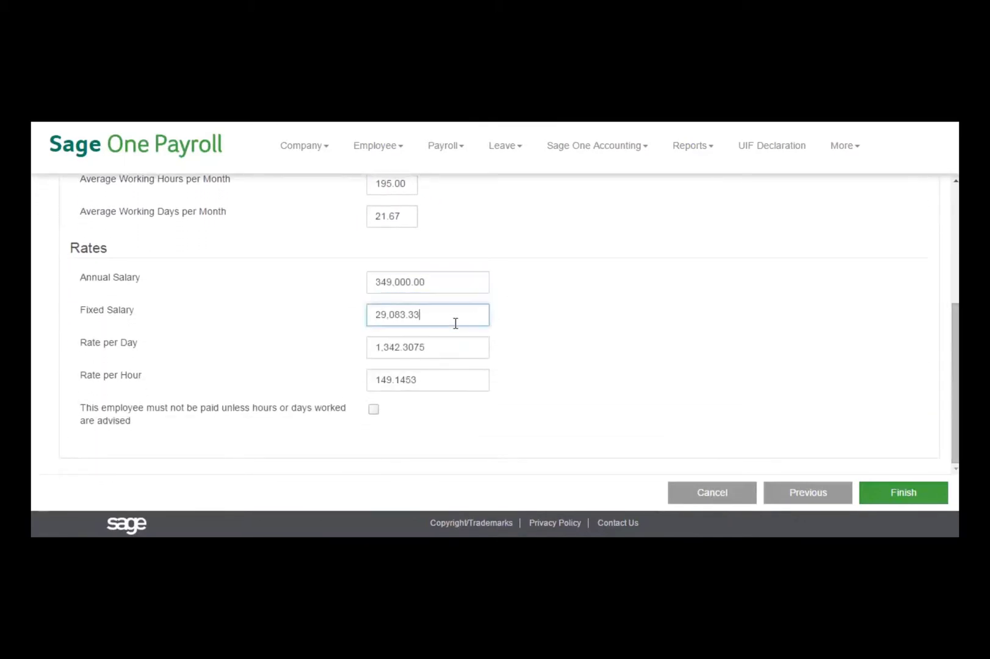
{"action": "left_click", "coordinate": [905, 492]}
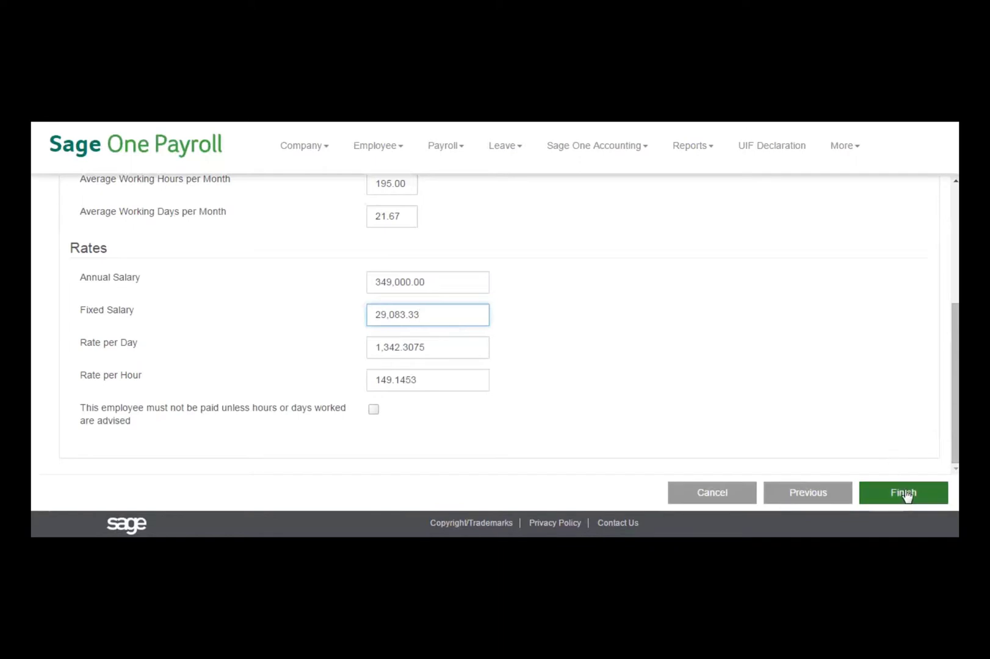